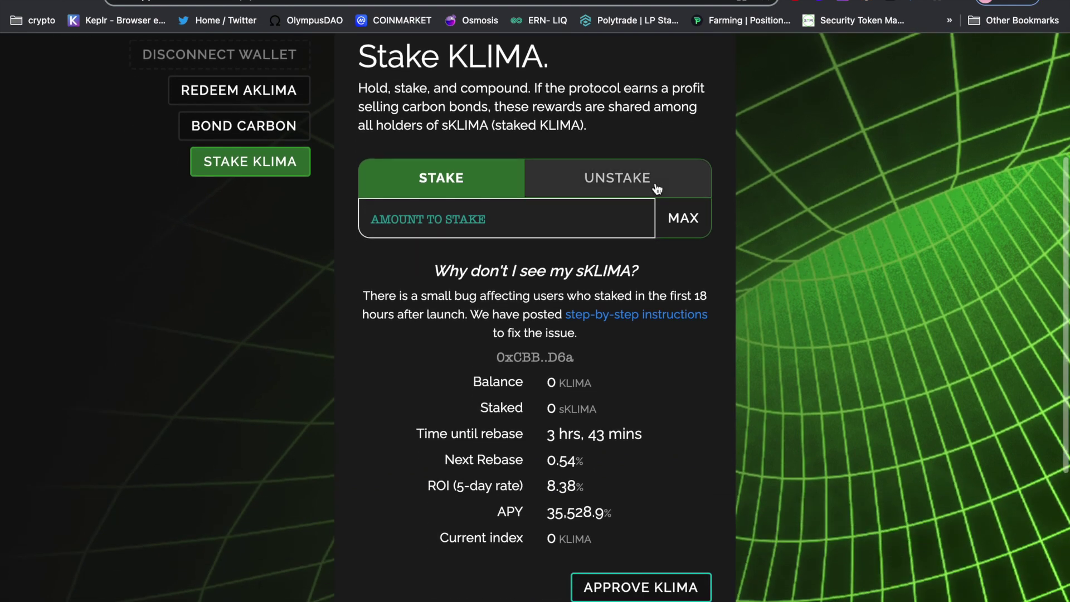
{"action": "scroll", "coordinate": [660, 184], "scroll_direction": "down", "scroll_amount": 1}
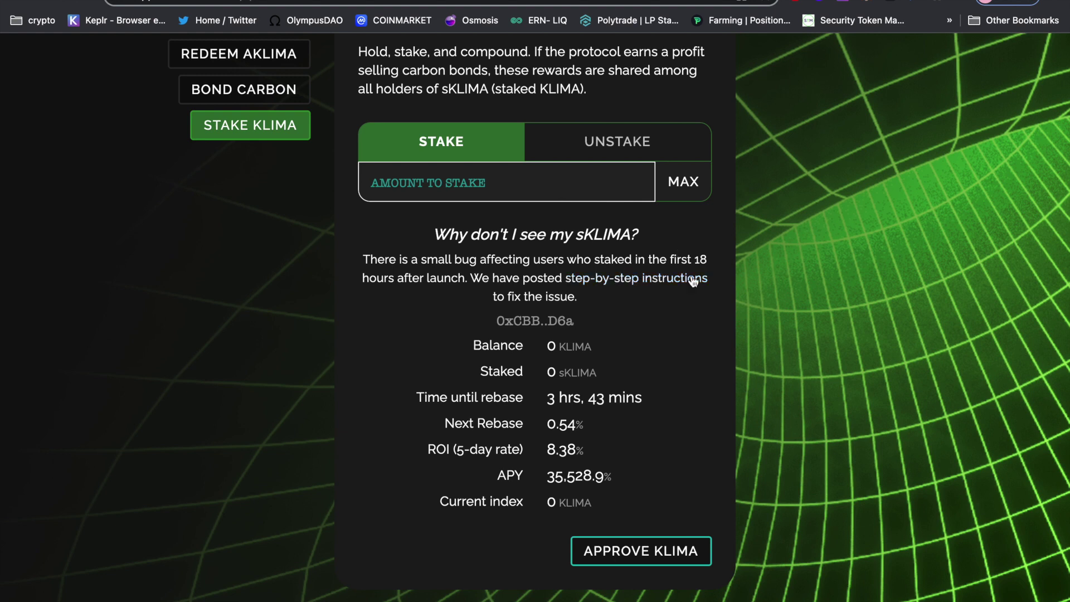
{"action": "scroll", "coordinate": [693, 280], "scroll_direction": "down", "scroll_amount": 1}
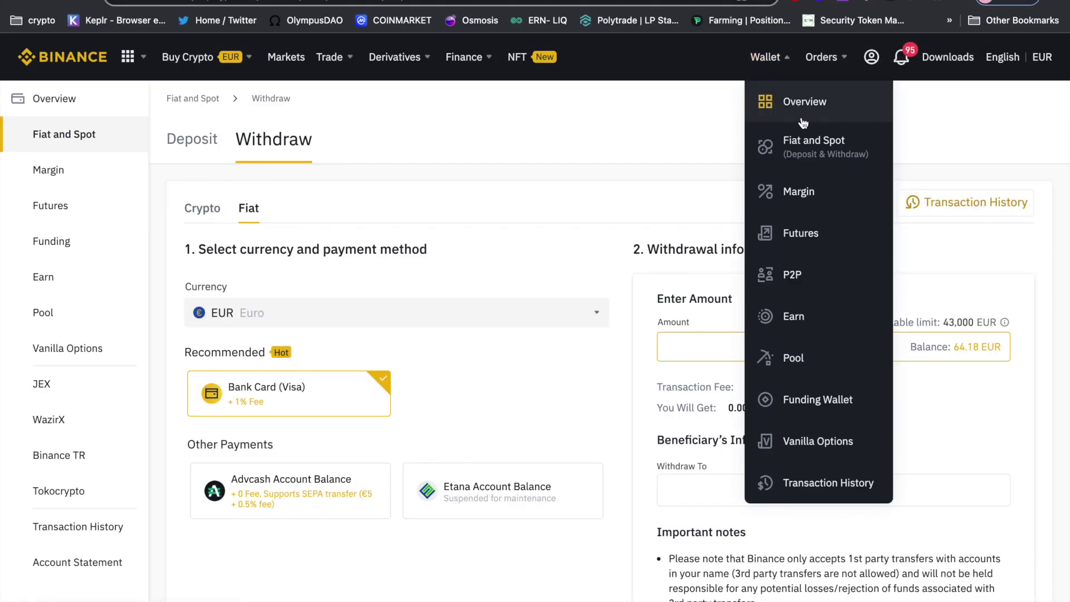
Step: Go to the Fiat and Spot wallet and open the crypto withdrawal form for MATIC
{"action": "left_click", "coordinate": [807, 148]}
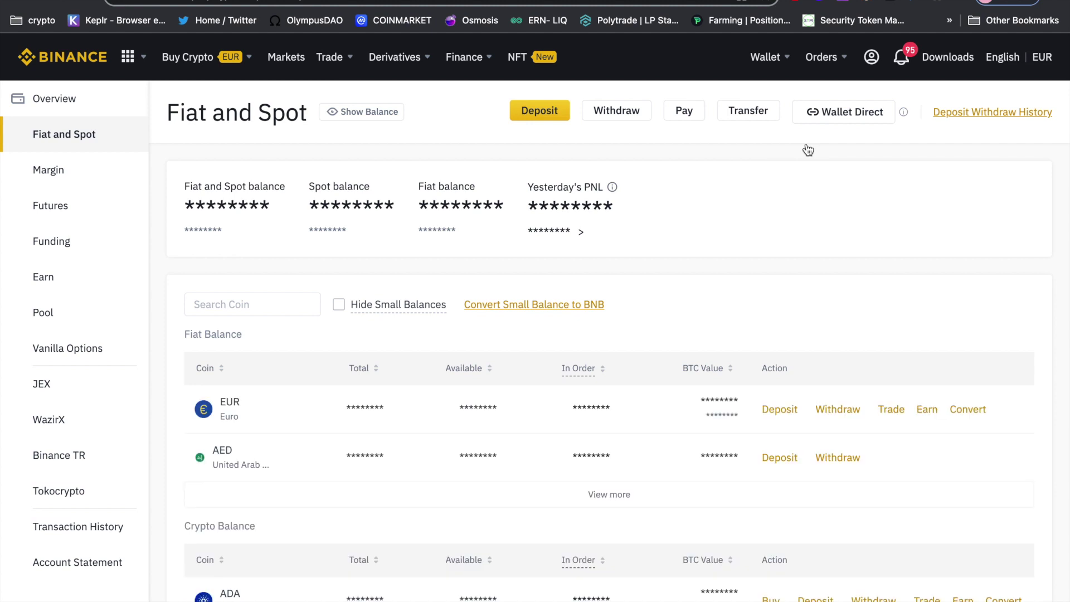
{"action": "scroll", "coordinate": [812, 261], "scroll_direction": "down", "scroll_amount": 4}
{"action": "scroll", "coordinate": [812, 261], "scroll_direction": "down", "scroll_amount": 3}
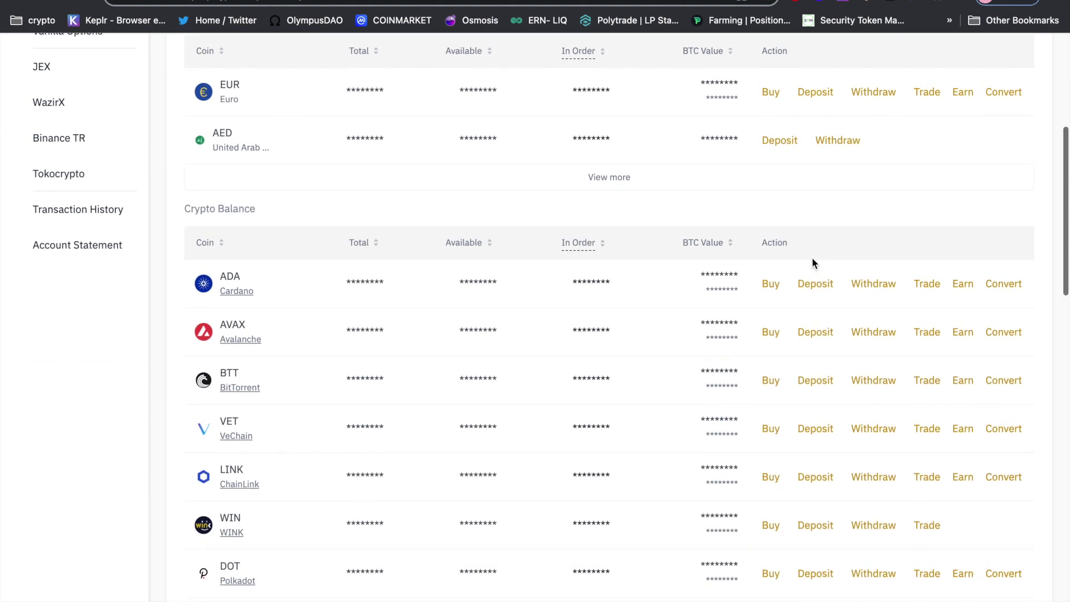
{"action": "scroll", "coordinate": [813, 263], "scroll_direction": "down", "scroll_amount": 1}
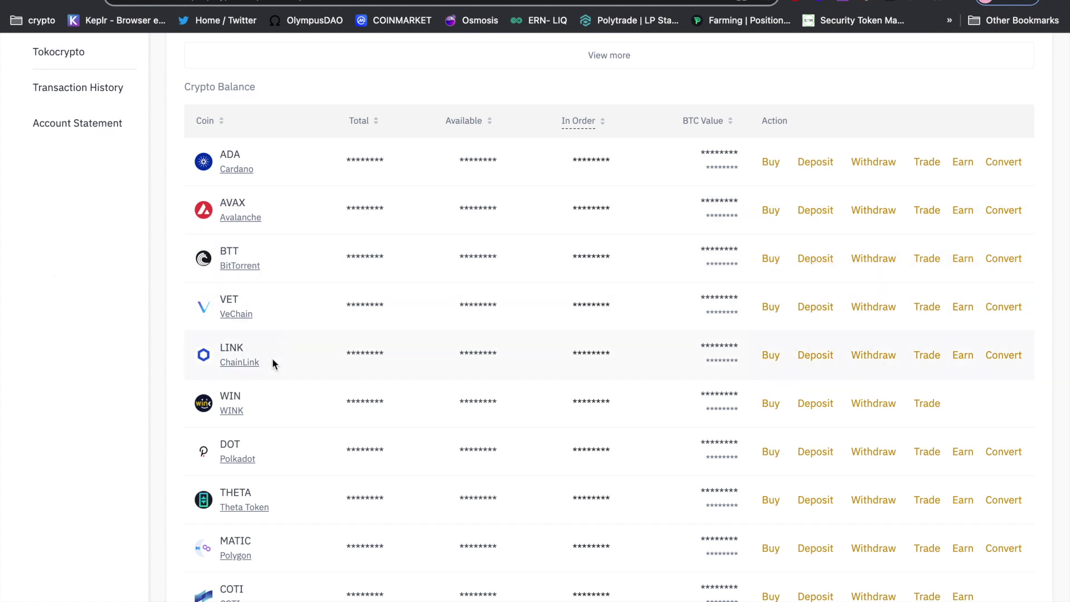
{"action": "scroll", "coordinate": [262, 369], "scroll_direction": "down", "scroll_amount": 2}
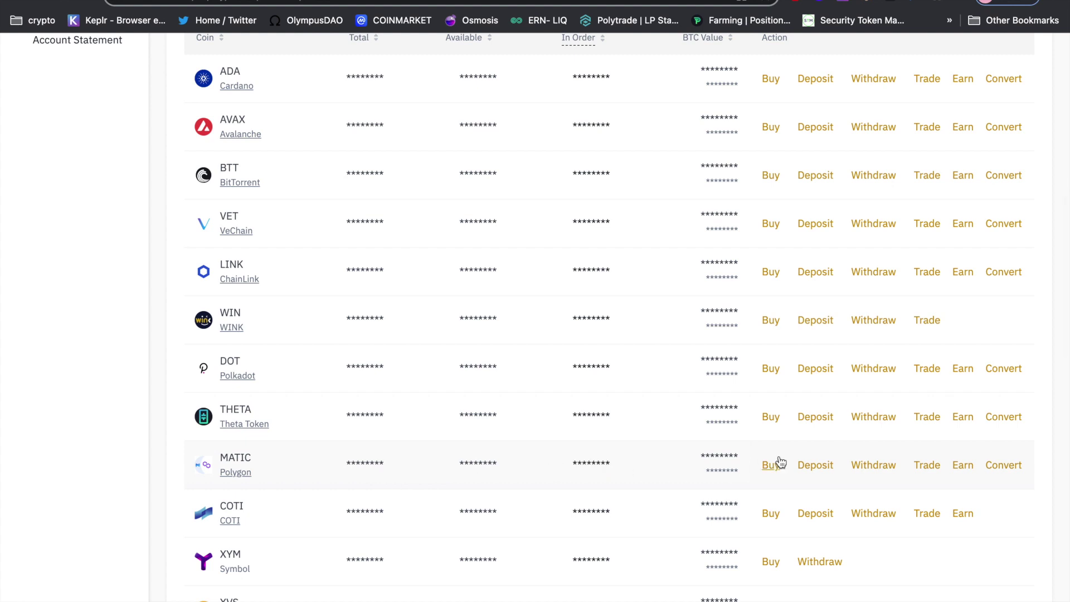
{"action": "left_click", "coordinate": [879, 466]}
{"action": "left_click", "coordinate": [294, 120]}
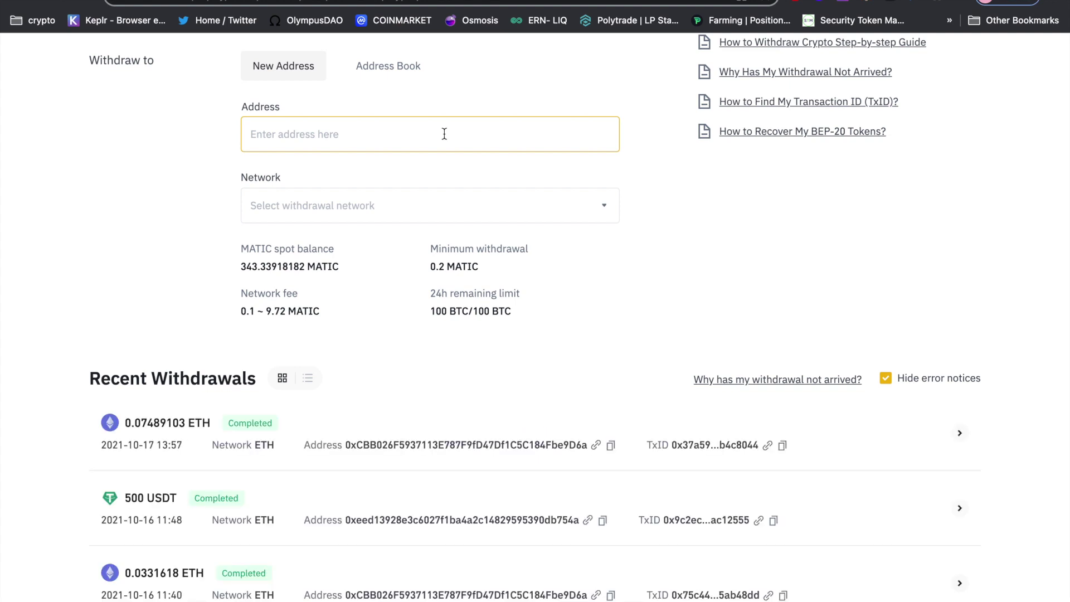
{"action": "scroll", "coordinate": [444, 134], "scroll_direction": "up", "scroll_amount": 5}
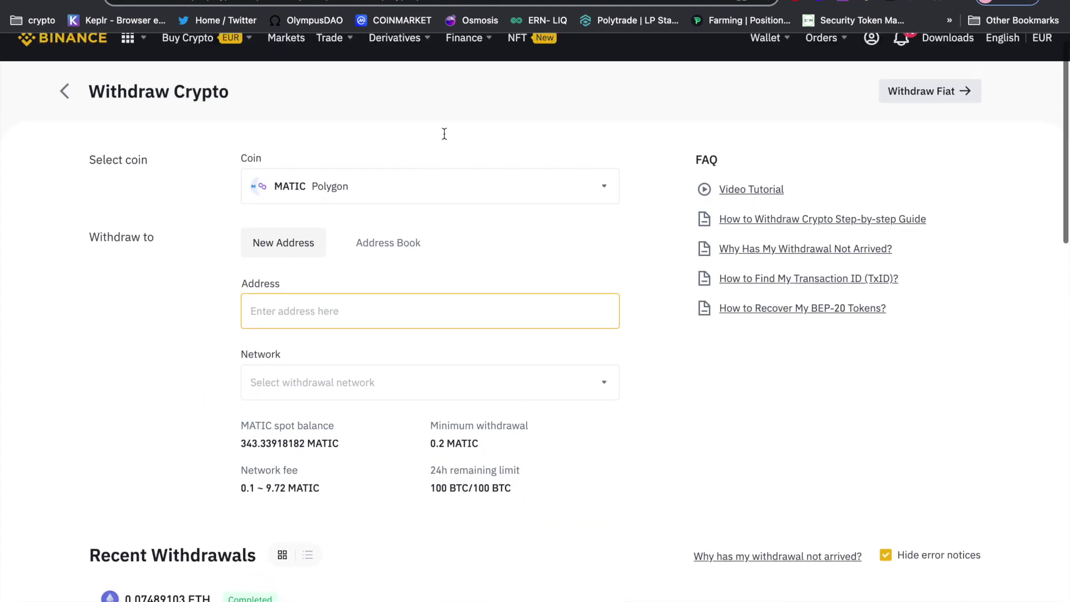
{"action": "left_click", "coordinate": [446, 139]}
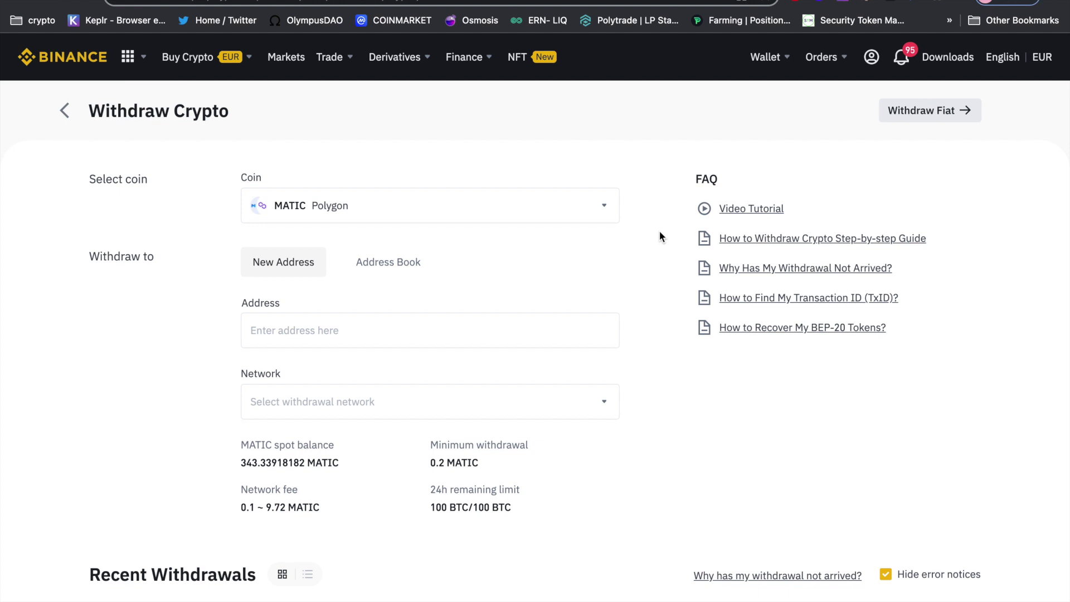
Step: Select Matic Mainnet as the MetaMask network and copy the account's wallet address
{"action": "left_click", "coordinate": [873, 2]}
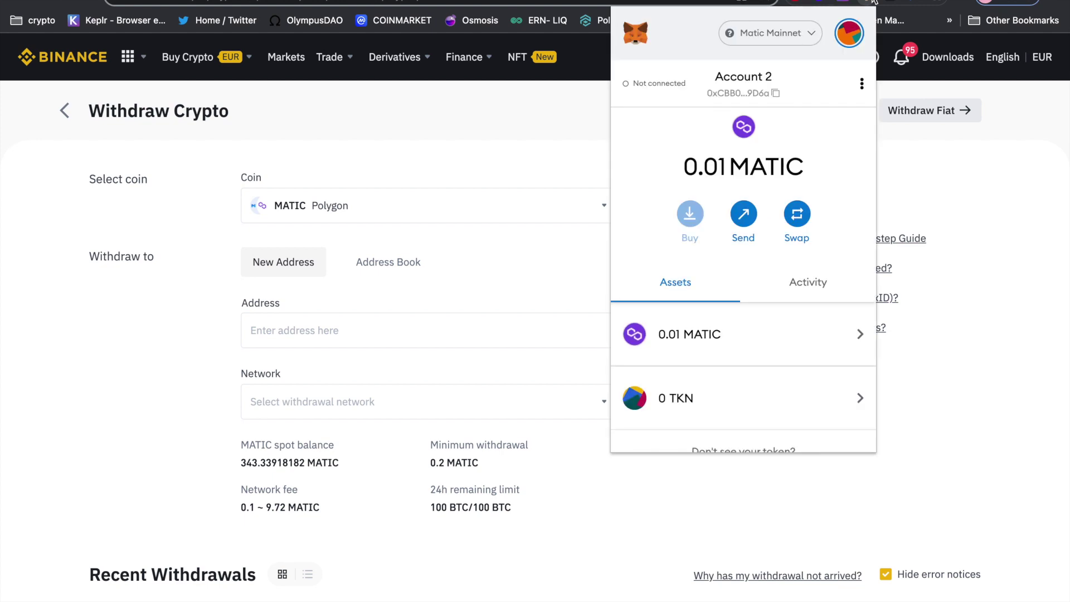
{"action": "left_click", "coordinate": [806, 37]}
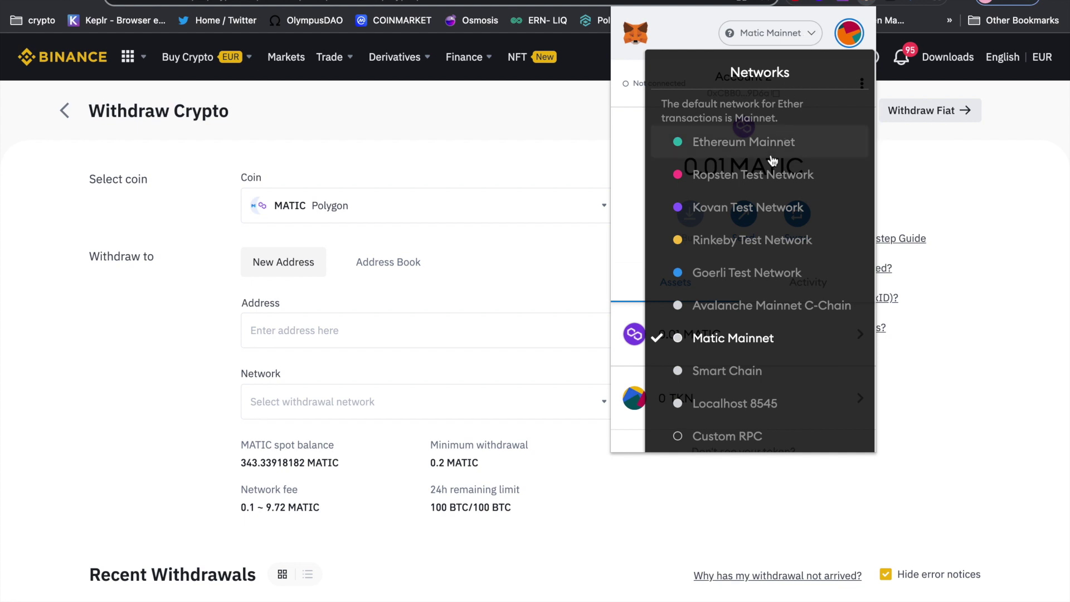
{"action": "left_click", "coordinate": [752, 338]}
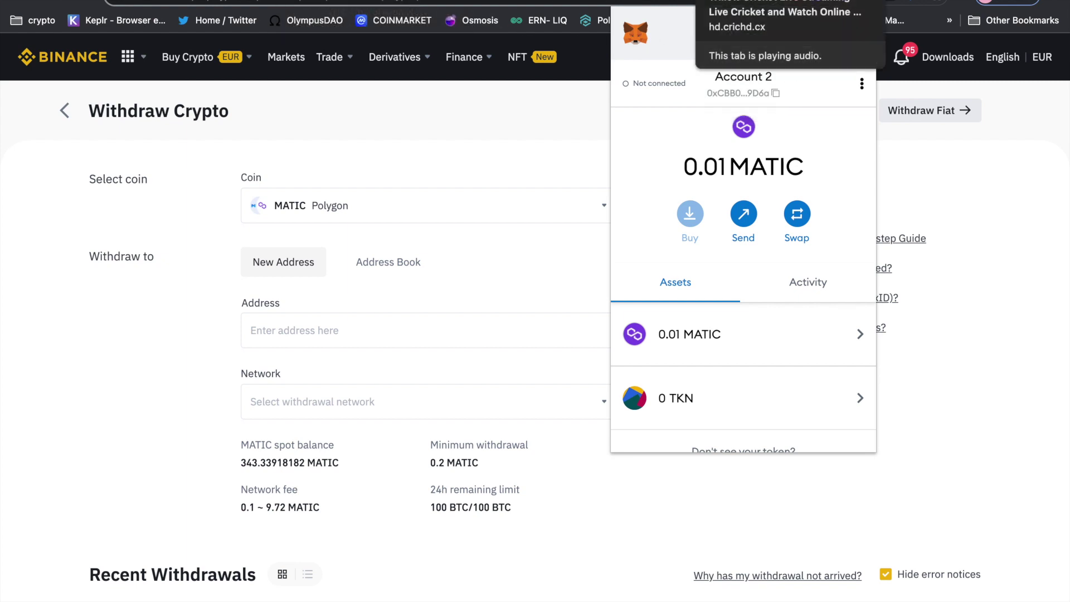
{"action": "left_click", "coordinate": [777, 96]}
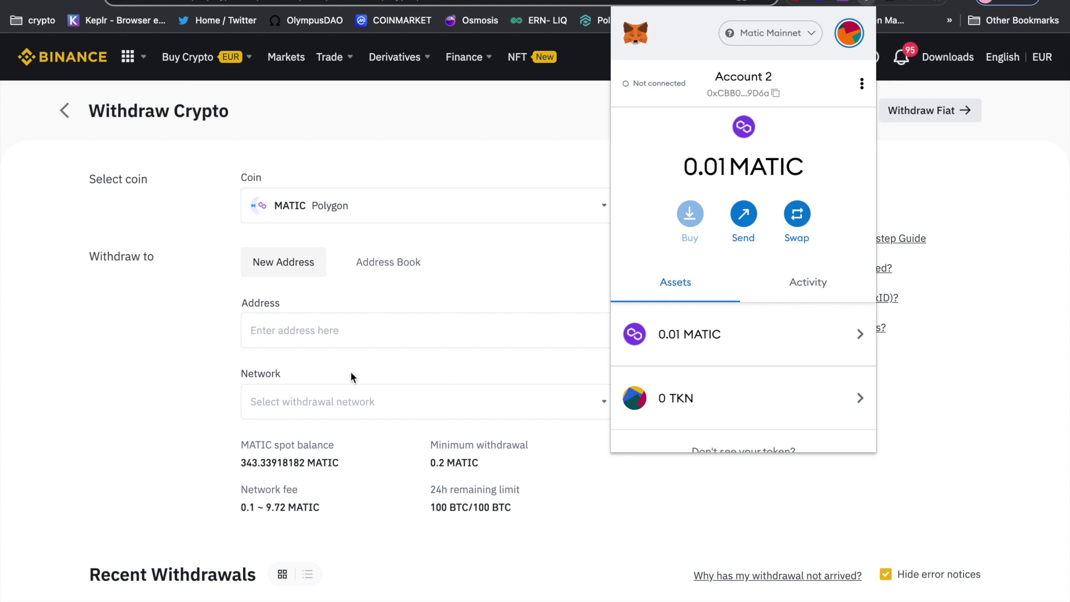
Step: Paste the copied wallet address as the MATIC withdrawal address on Binance
{"action": "left_click", "coordinate": [495, 250]}
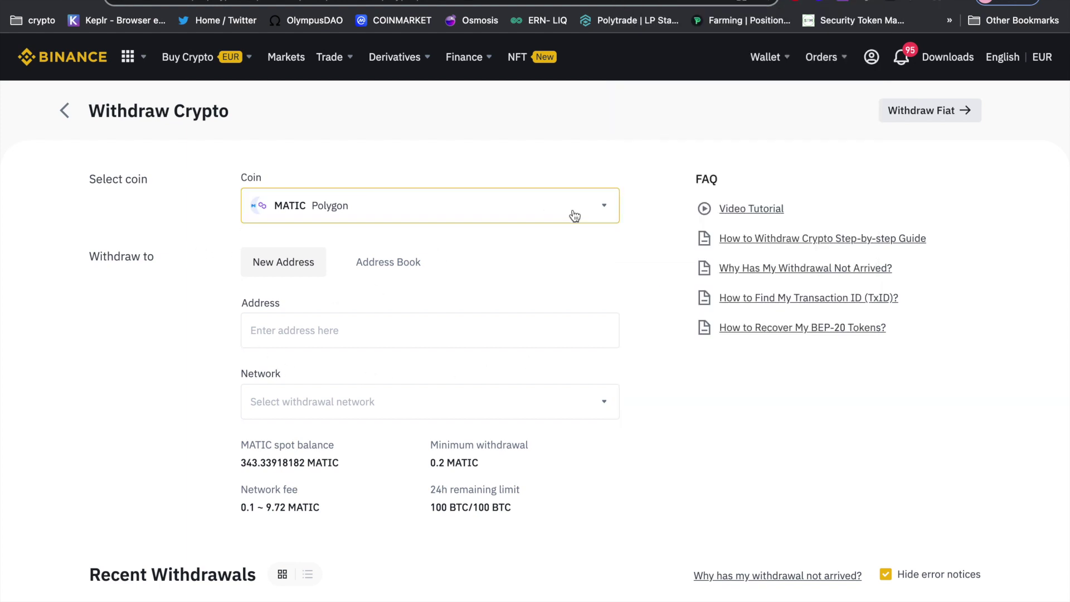
{"action": "scroll", "coordinate": [574, 216], "scroll_direction": "down", "scroll_amount": 2}
{"action": "left_click", "coordinate": [370, 255]}
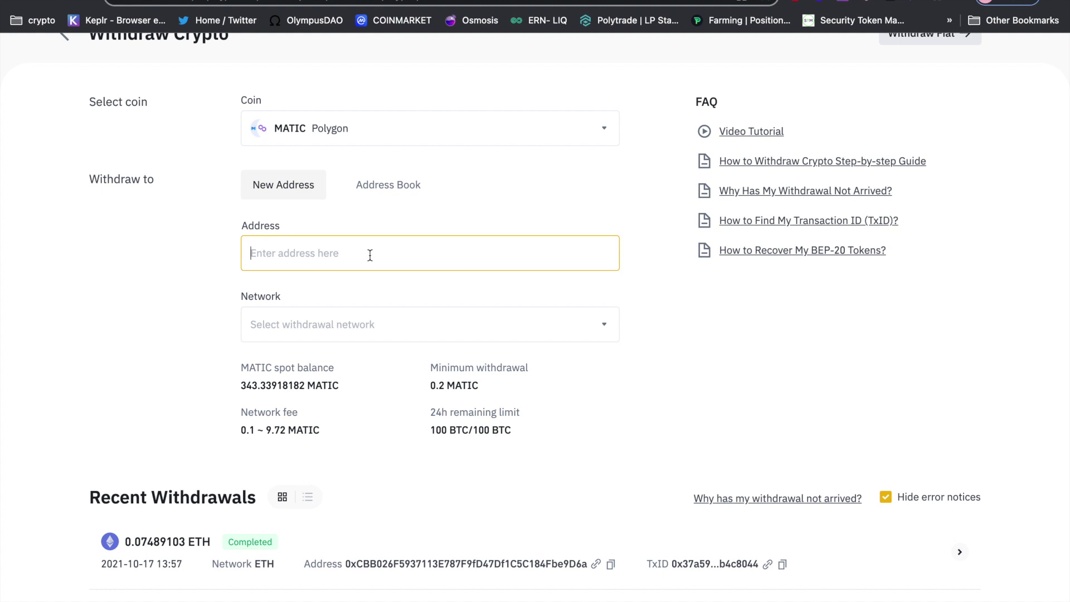
{"action": "key", "text": "super+v"}
{"action": "left_click", "coordinate": [479, 292]}
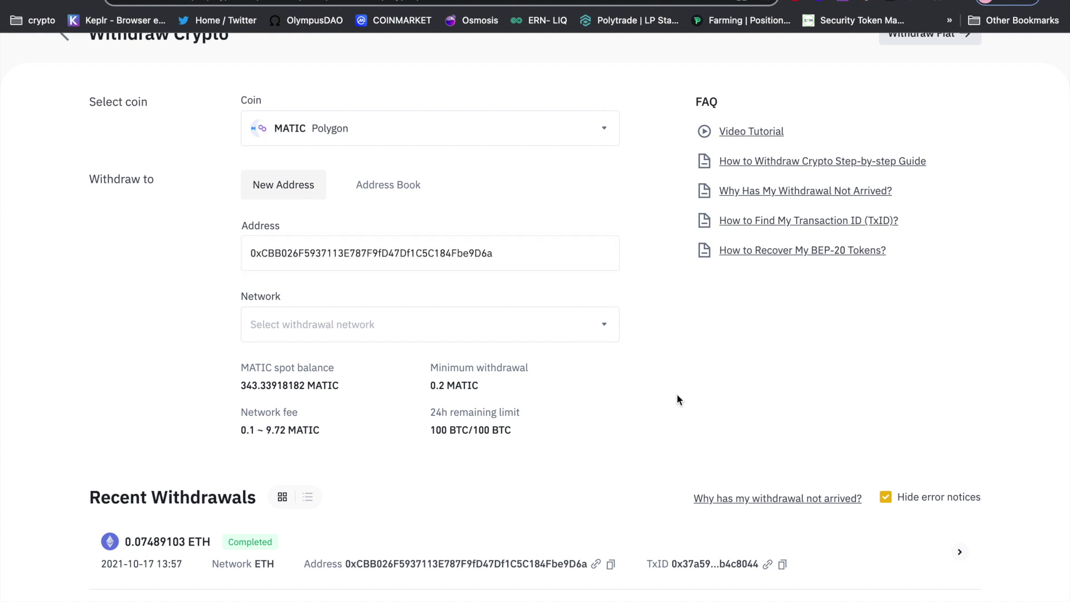
Step: Choose MATIC (Polygon) as the withdrawal network
{"action": "scroll", "coordinate": [650, 349], "scroll_direction": "down", "scroll_amount": 2}
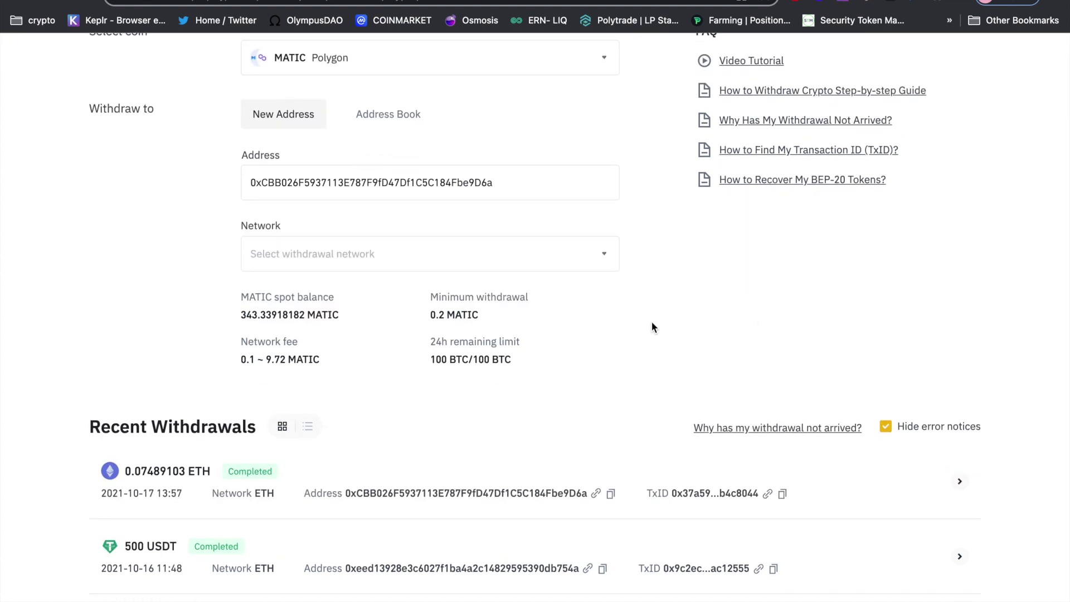
{"action": "left_click", "coordinate": [582, 259]}
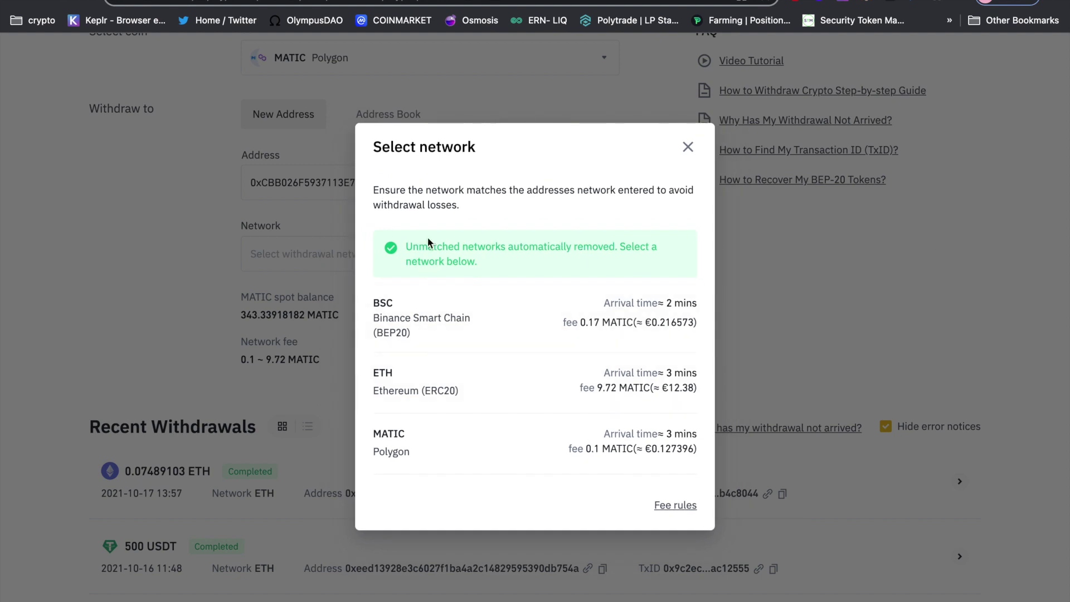
{"action": "scroll", "coordinate": [603, 306], "scroll_direction": "down", "scroll_amount": 1}
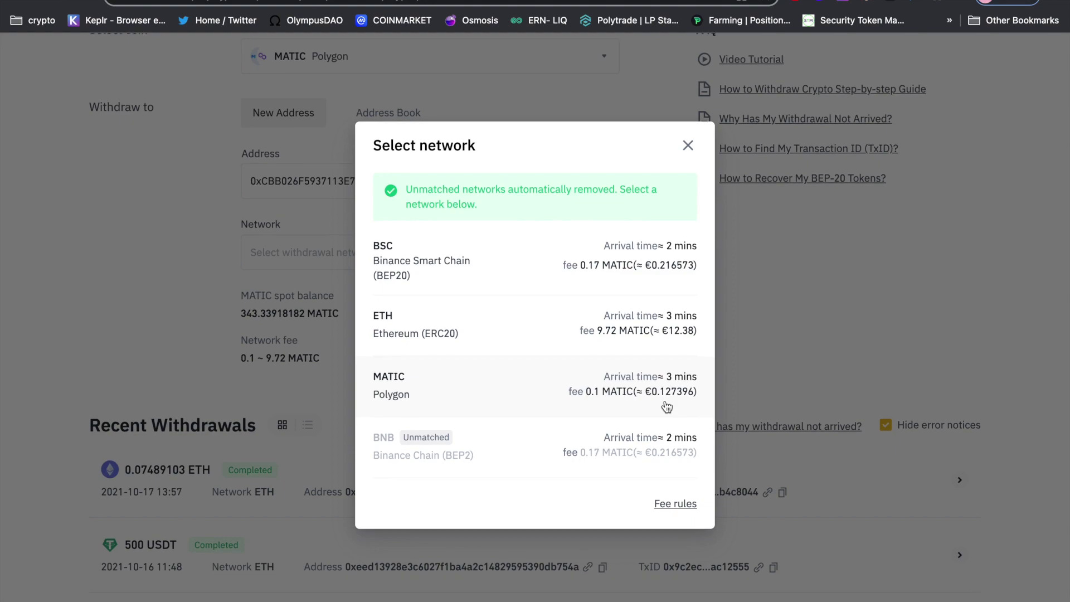
{"action": "left_click", "coordinate": [563, 395]}
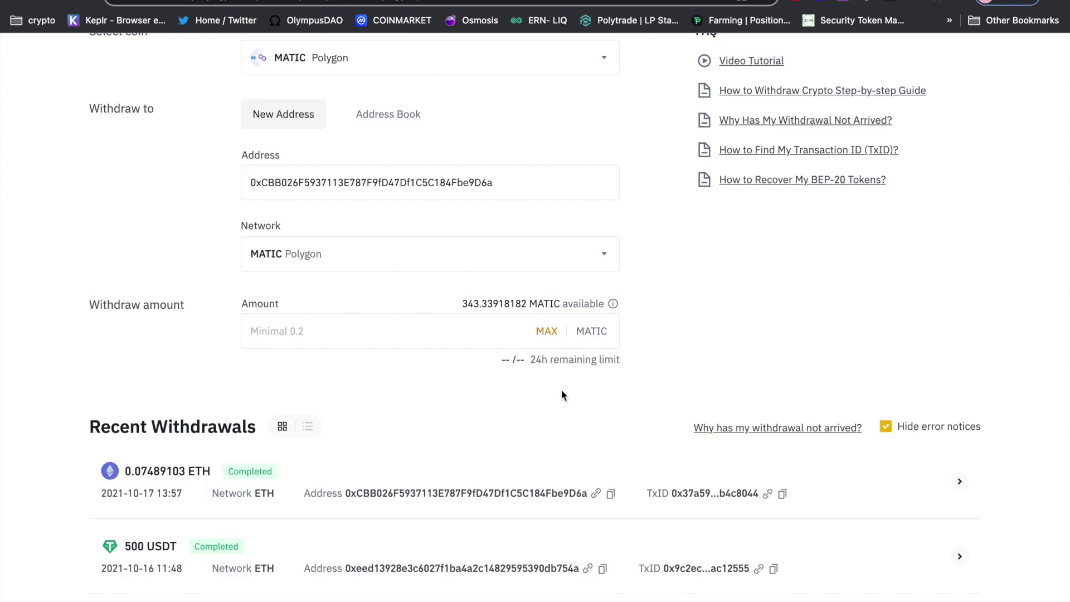
Step: Set the withdrawal amount to the maximum available, 343.33918182 MATIC
{"action": "scroll", "coordinate": [828, 291], "scroll_direction": "up", "scroll_amount": 2}
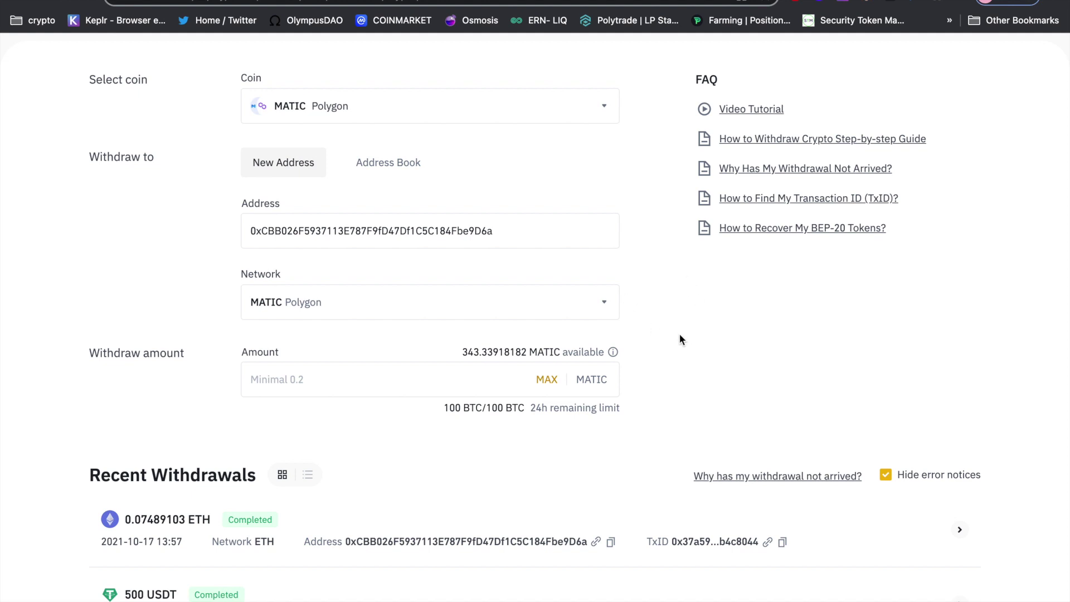
{"action": "left_click", "coordinate": [548, 380]}
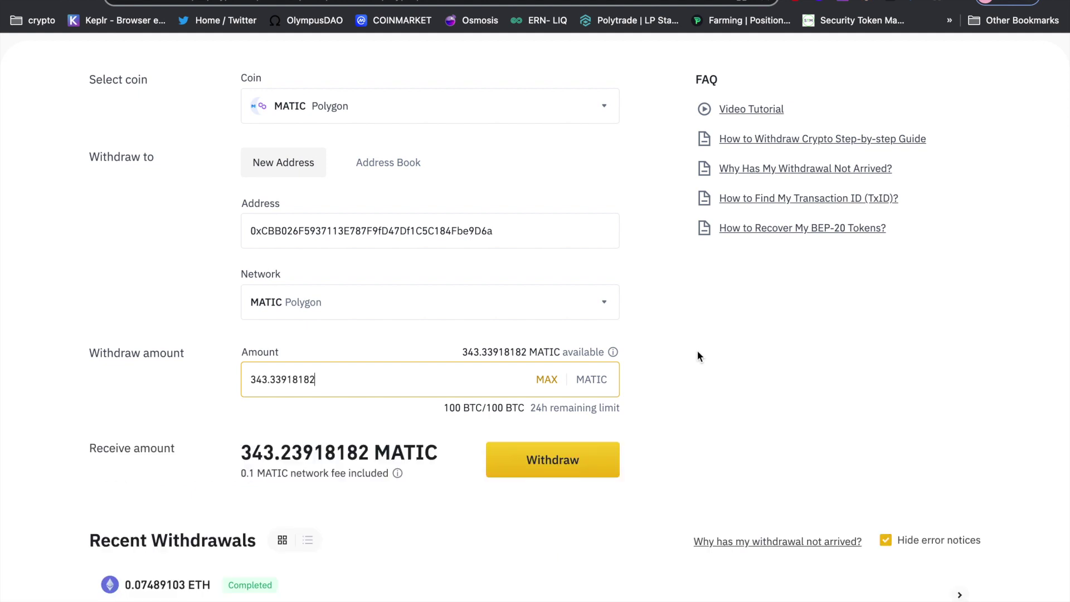
{"action": "scroll", "coordinate": [696, 355], "scroll_direction": "down", "scroll_amount": 2}
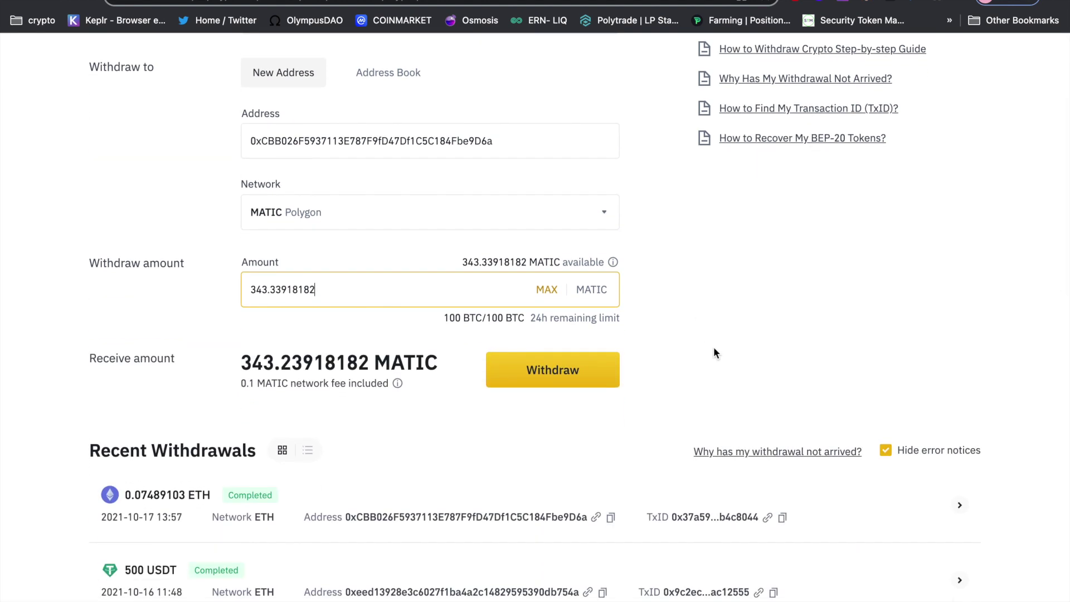
{"action": "scroll", "coordinate": [711, 351], "scroll_direction": "down", "scroll_amount": 1}
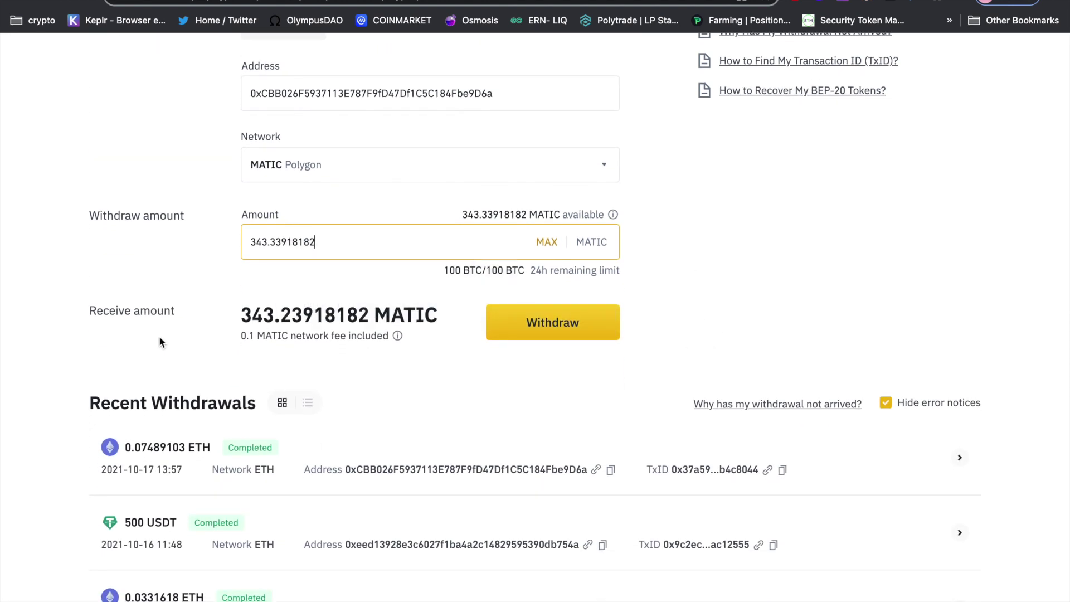
{"action": "left_click", "coordinate": [580, 336]}
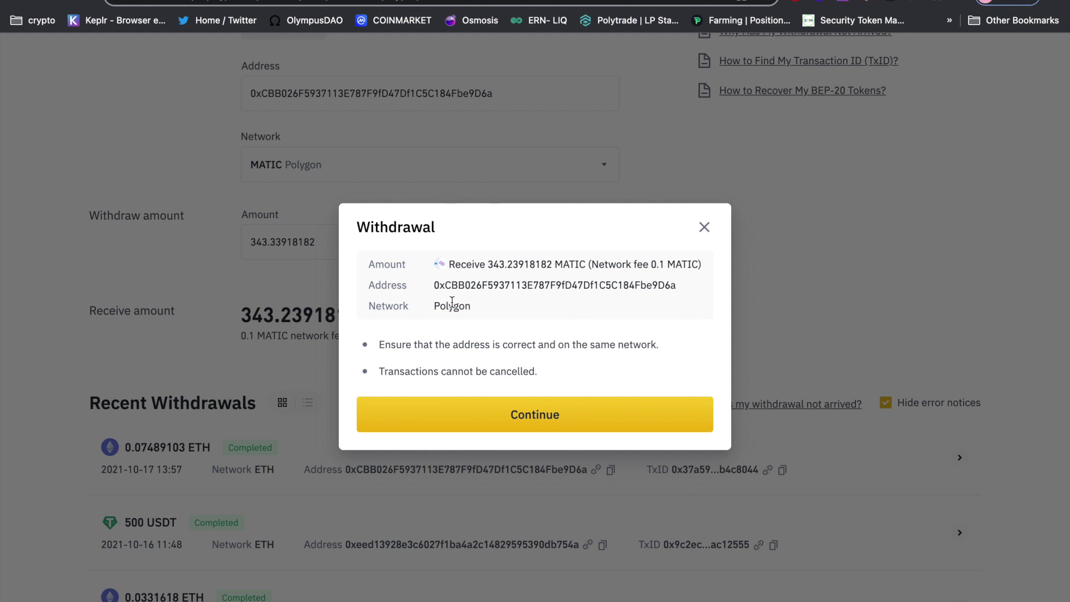
{"action": "left_click", "coordinate": [568, 415]}
{"action": "left_click", "coordinate": [705, 227]}
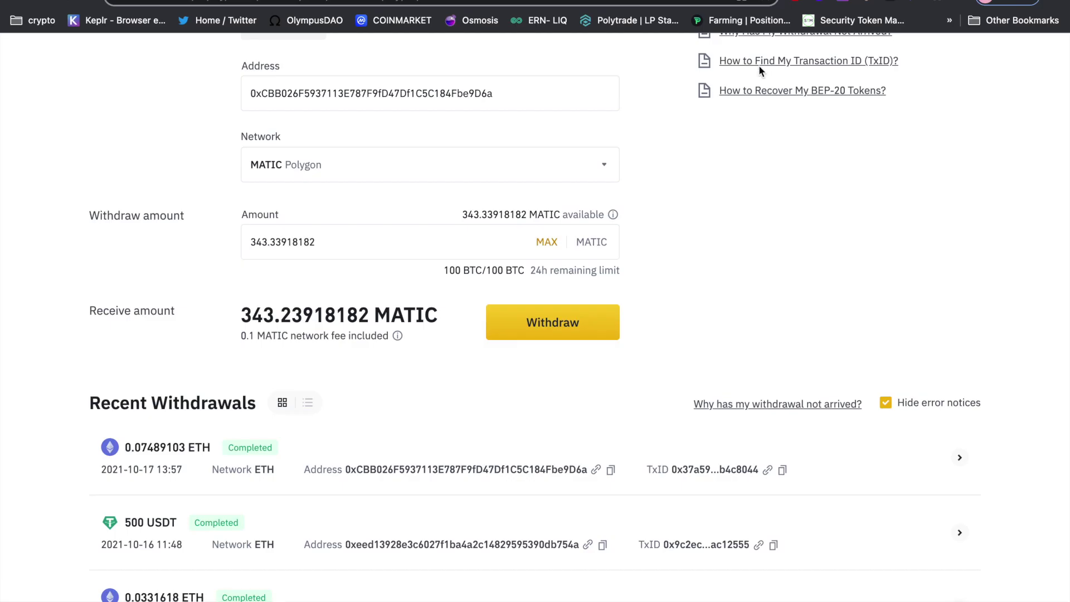
Step: Copy the MetaMask account address again and replace the withdrawal address with it
{"action": "left_click", "coordinate": [866, 2]}
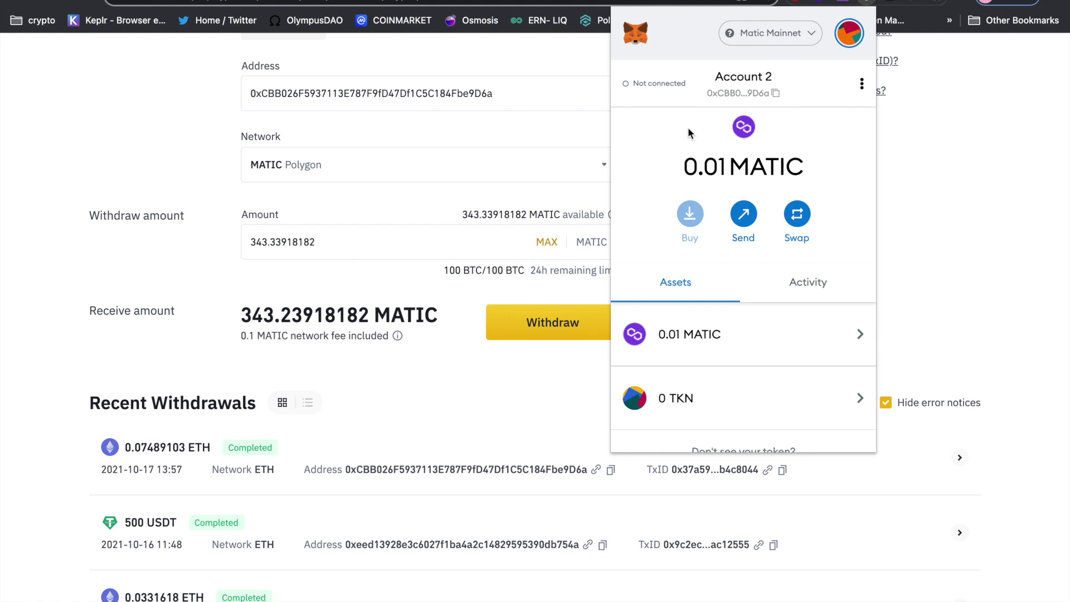
{"action": "left_click", "coordinate": [775, 94]}
{"action": "left_click", "coordinate": [525, 94]}
{"action": "double_click", "coordinate": [525, 95]}
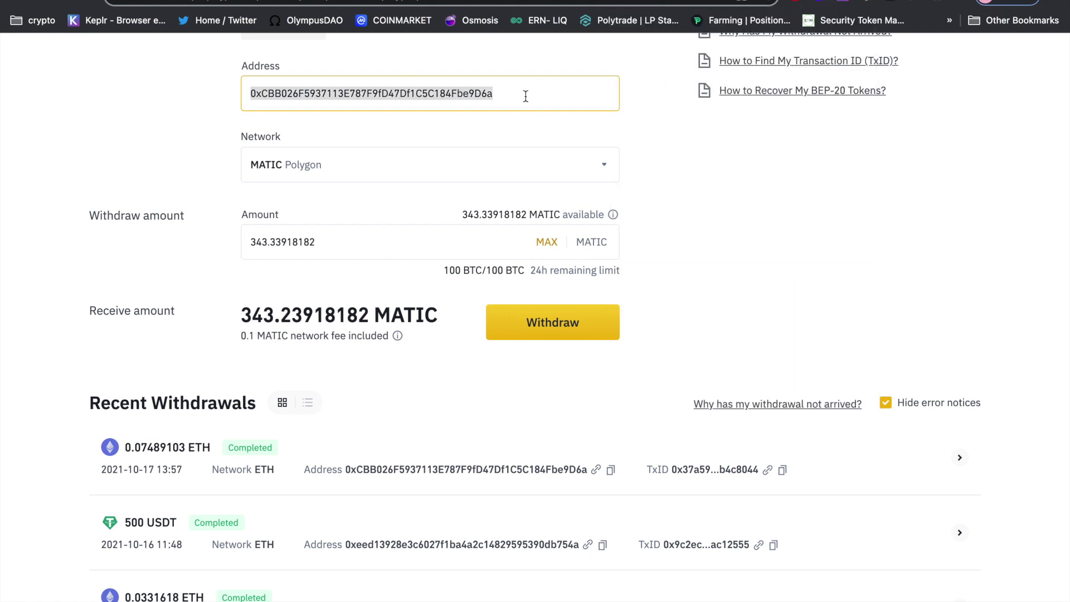
{"action": "key", "text": "super+v"}
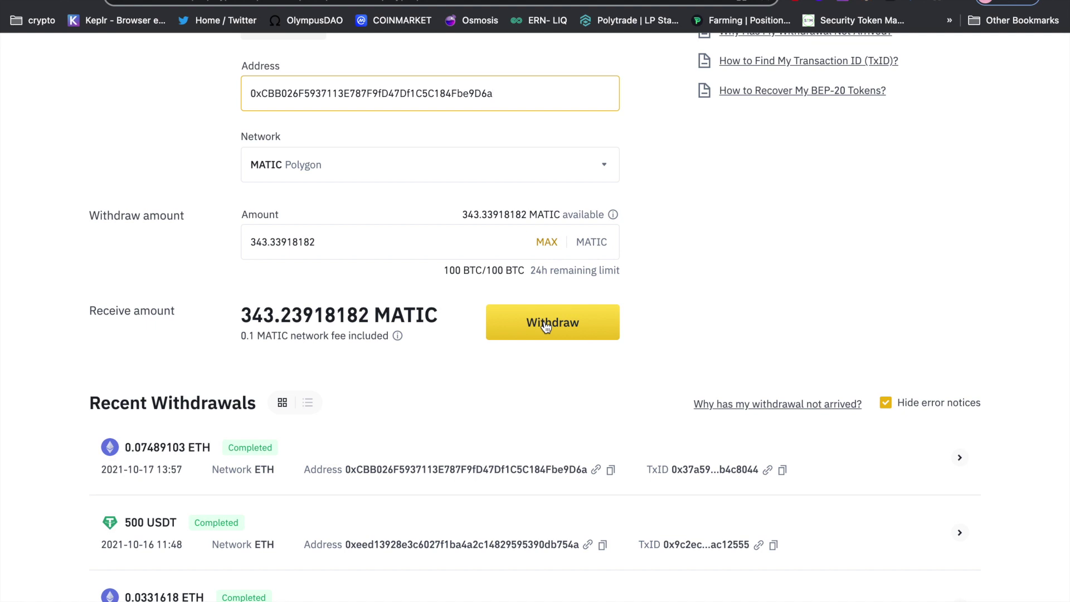
Step: Check the MATIC balance in MetaMask, close the wallet and submit the Binance withdrawal
{"action": "left_click", "coordinate": [871, 3]}
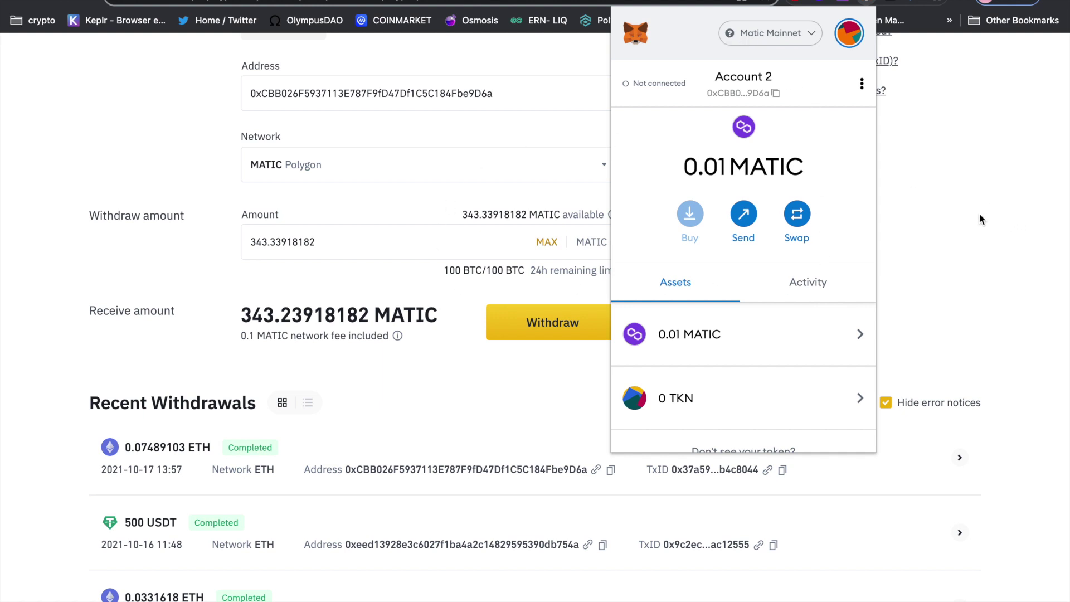
{"action": "left_click", "coordinate": [950, 180]}
{"action": "left_click", "coordinate": [554, 327]}
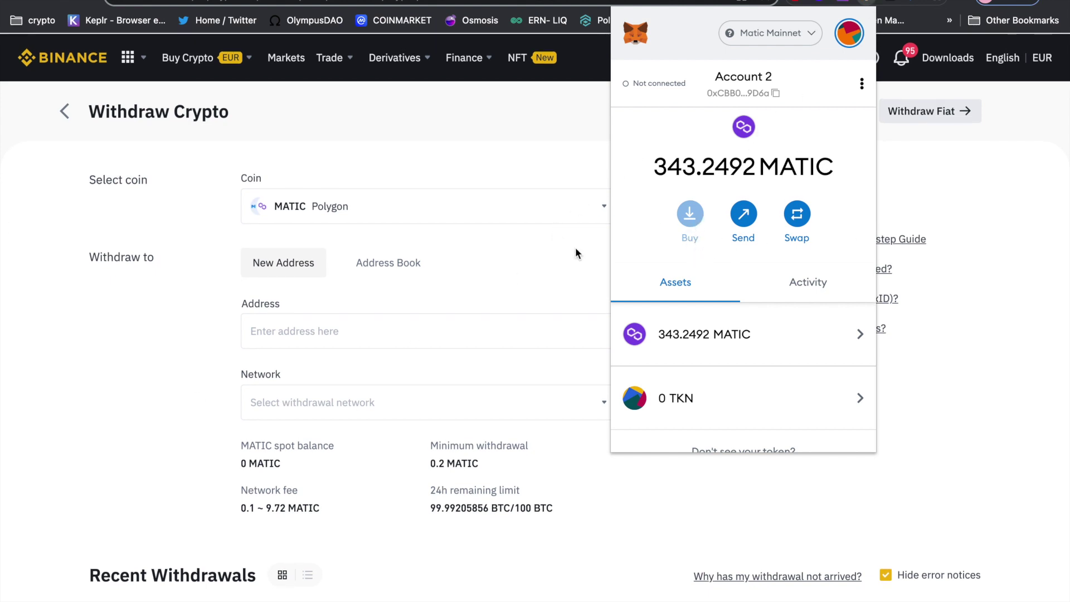
Step: Review the MATIC balance and assets in MetaMask, then close the wallet
{"action": "scroll", "coordinate": [656, 253], "scroll_direction": "down", "scroll_amount": 1}
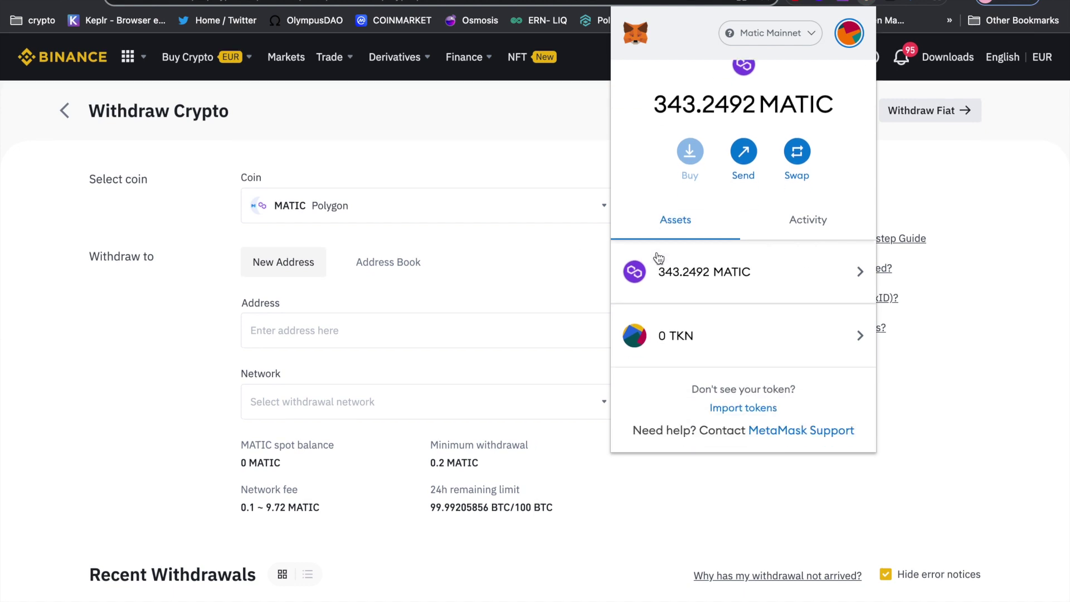
{"action": "scroll", "coordinate": [656, 254], "scroll_direction": "up", "scroll_amount": 1}
{"action": "left_click", "coordinate": [508, 160]}
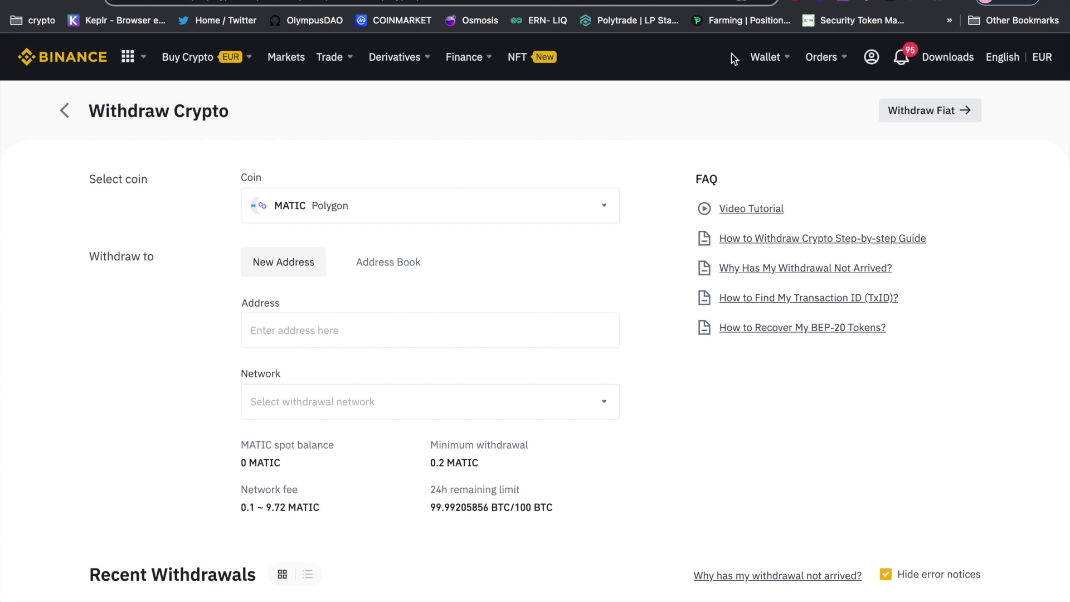
{"action": "left_click", "coordinate": [871, 3]}
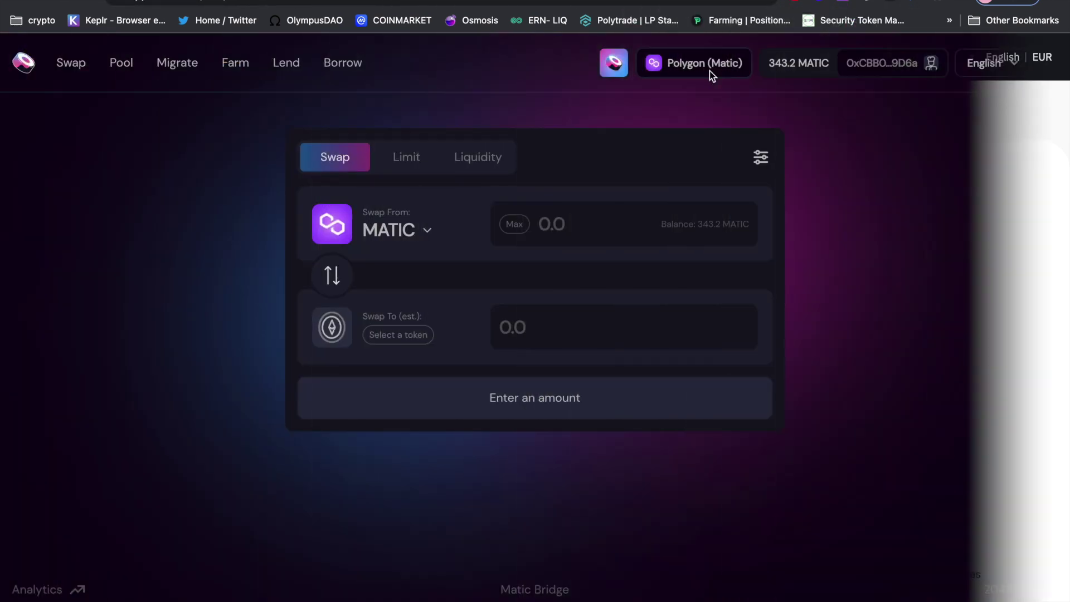
{"action": "left_click", "coordinate": [710, 71]}
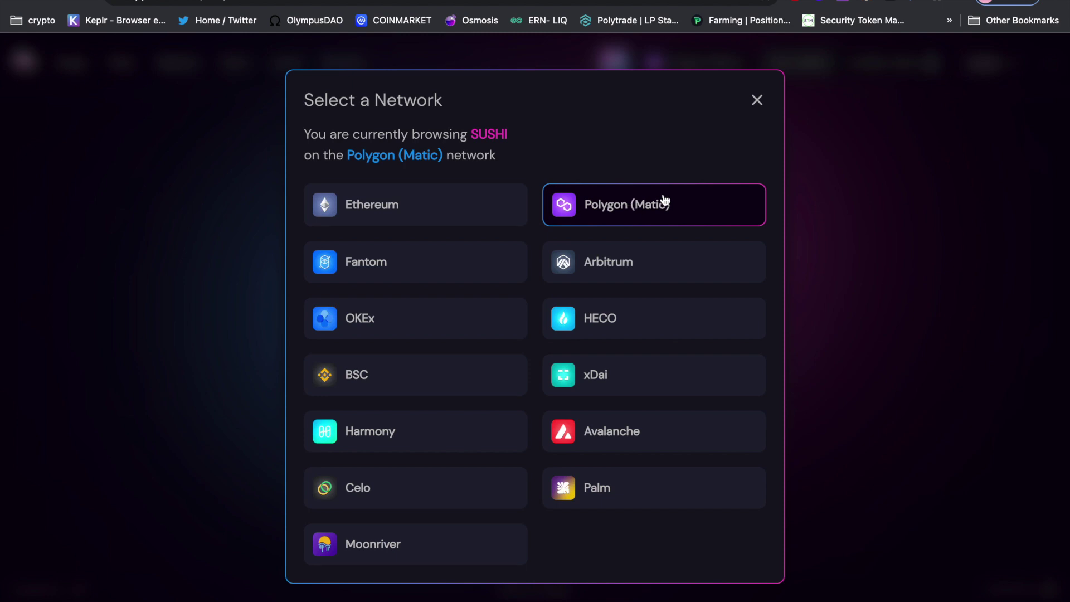
{"action": "left_click", "coordinate": [496, 209]}
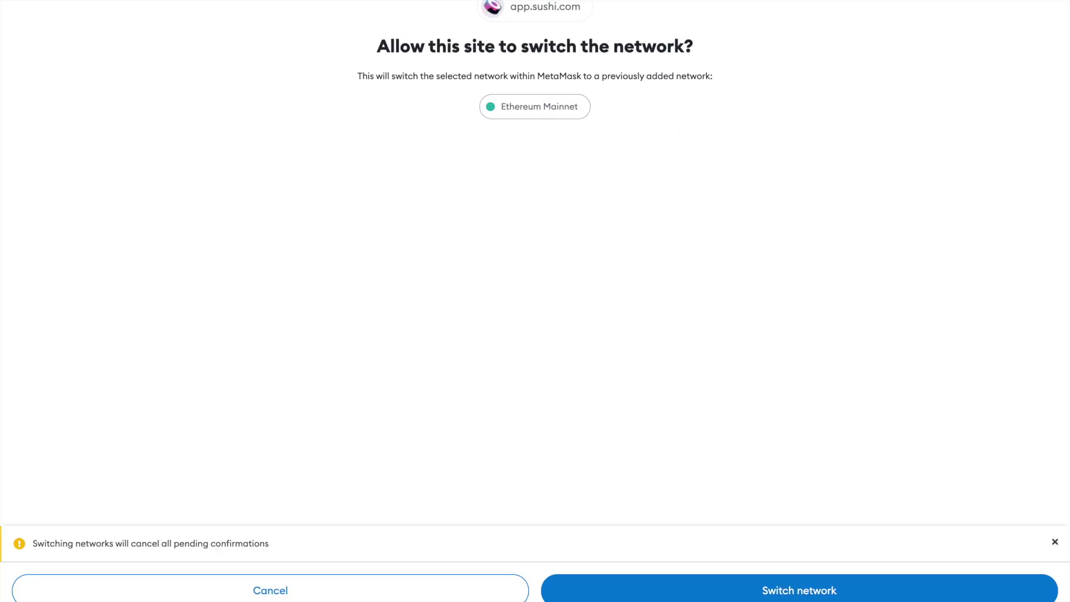
{"action": "left_click", "coordinate": [405, 600]}
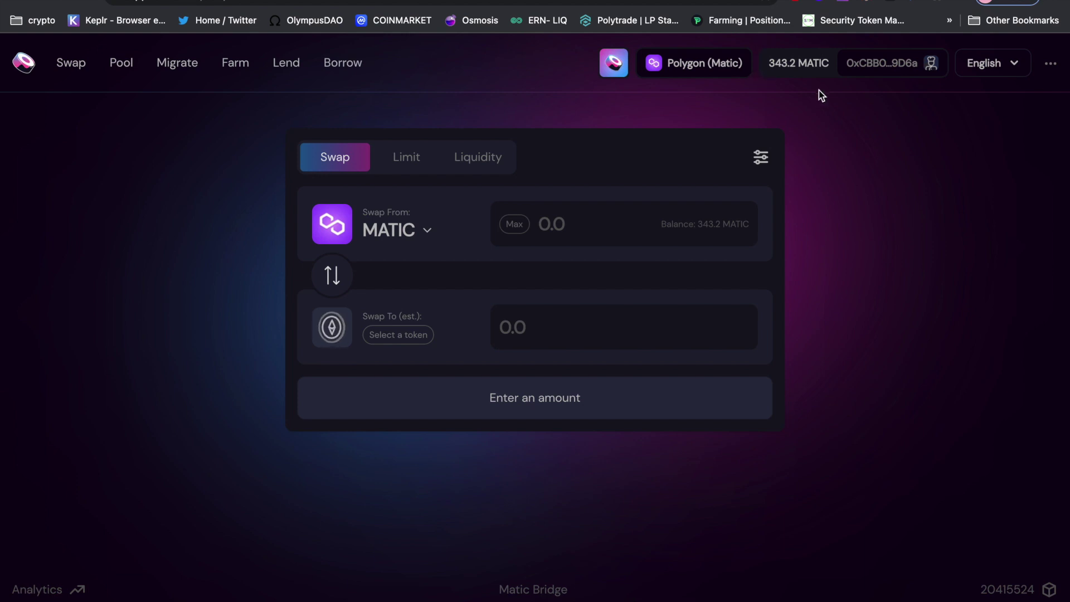
{"action": "left_click", "coordinate": [682, 67]}
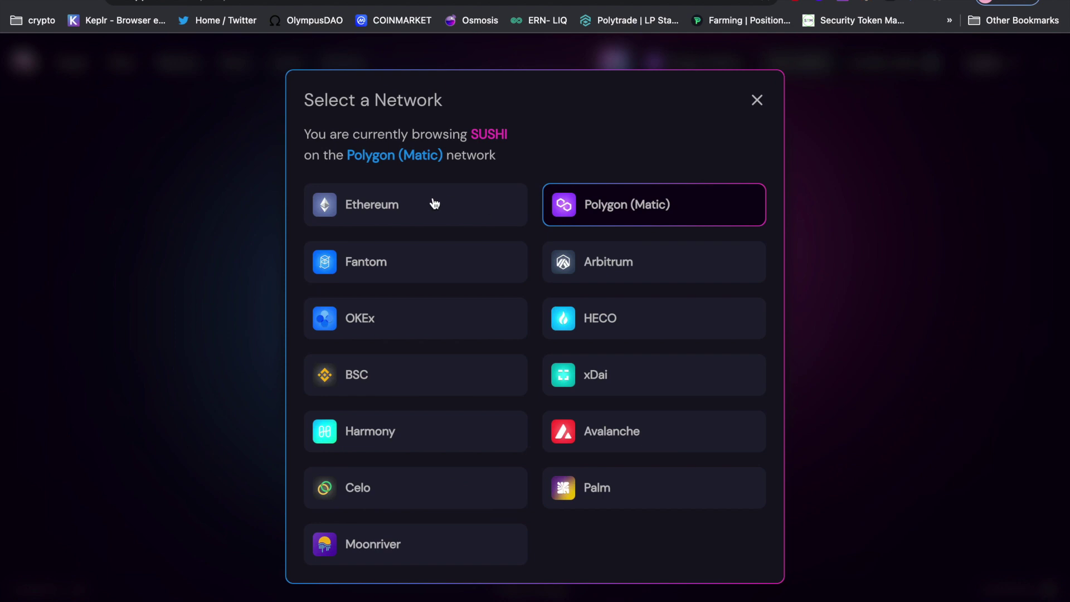
{"action": "left_click", "coordinate": [894, 164]}
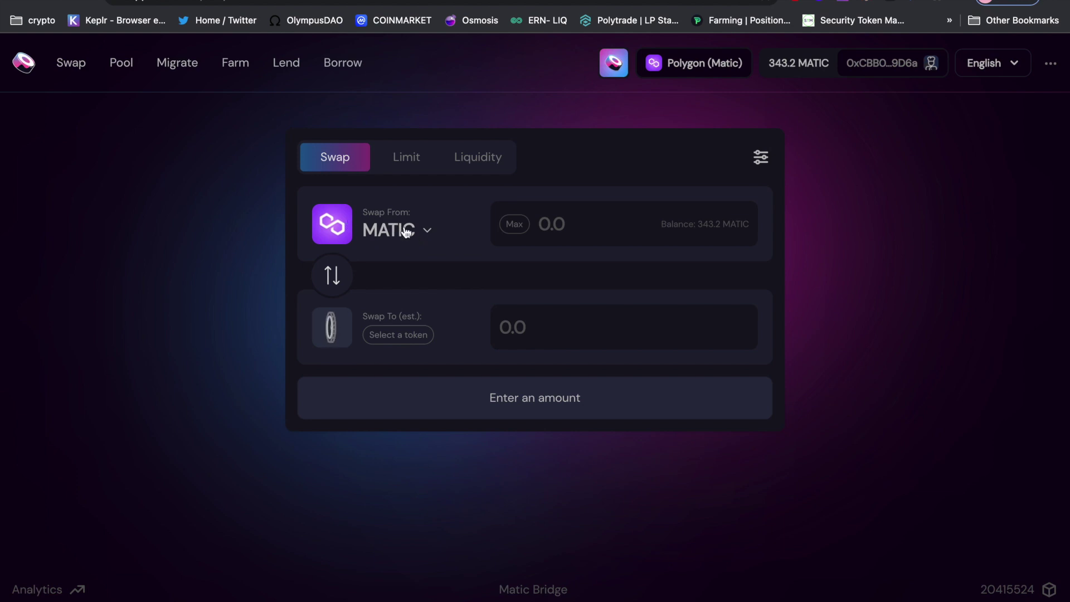
Step: Set up a SushiSwap trade of the maximum 343.23918182 MATIC into KLIMA, searching the token list for "kli"
{"action": "left_click", "coordinate": [515, 223]}
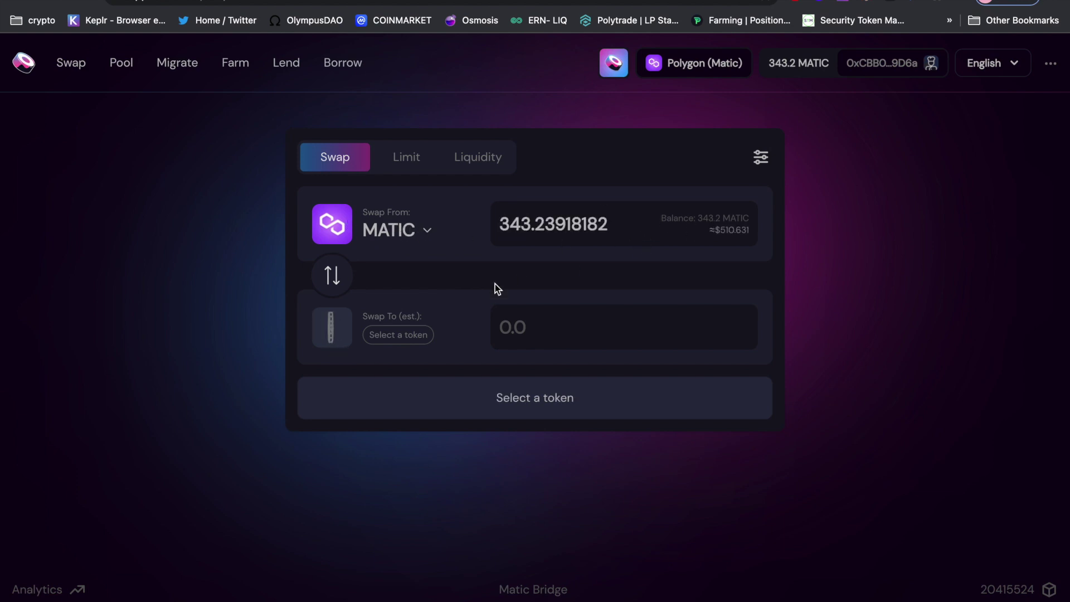
{"action": "left_click", "coordinate": [396, 335]}
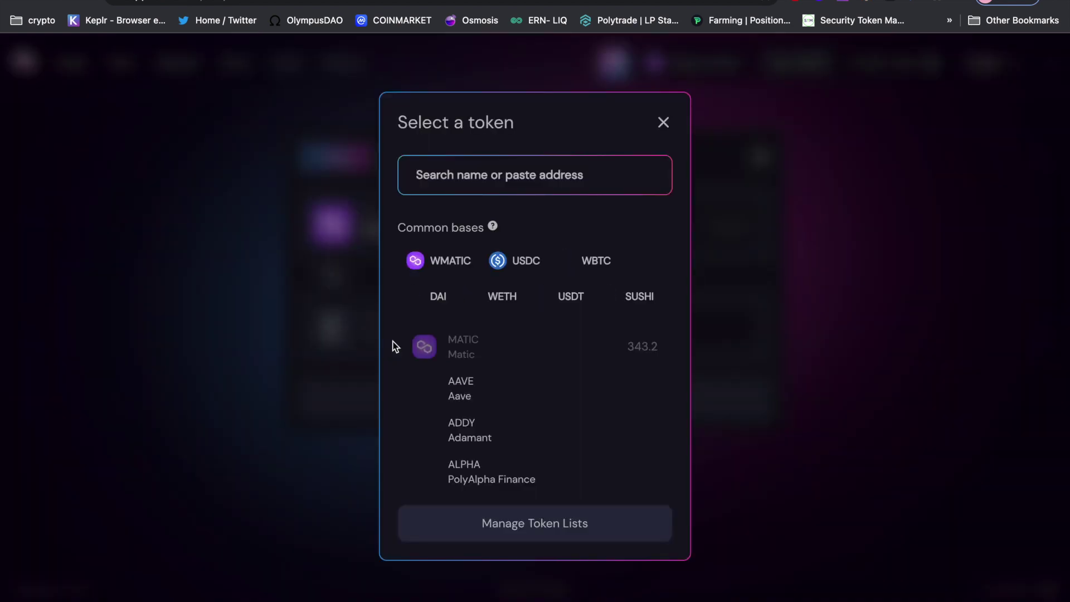
{"action": "scroll", "coordinate": [617, 369], "scroll_direction": "down", "scroll_amount": 5}
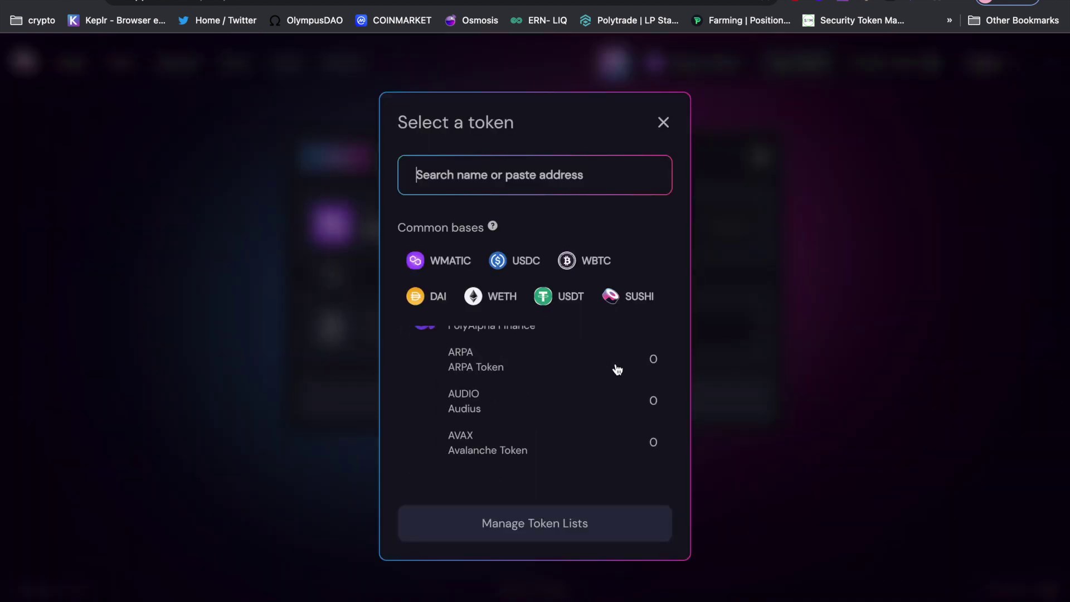
{"action": "scroll", "coordinate": [617, 370], "scroll_direction": "up", "scroll_amount": 5}
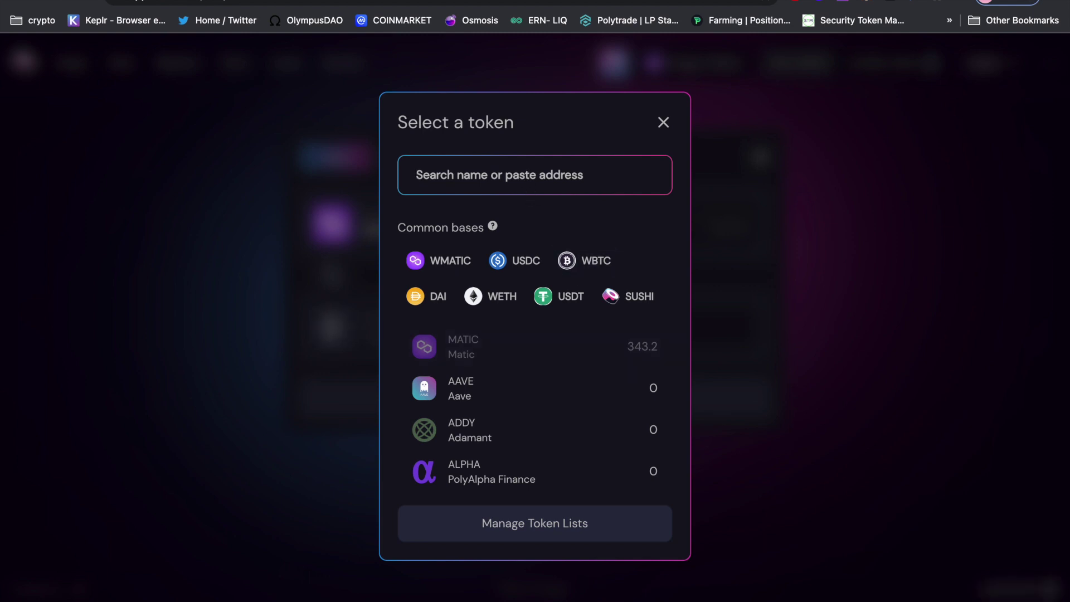
{"action": "type", "text": "kli"}
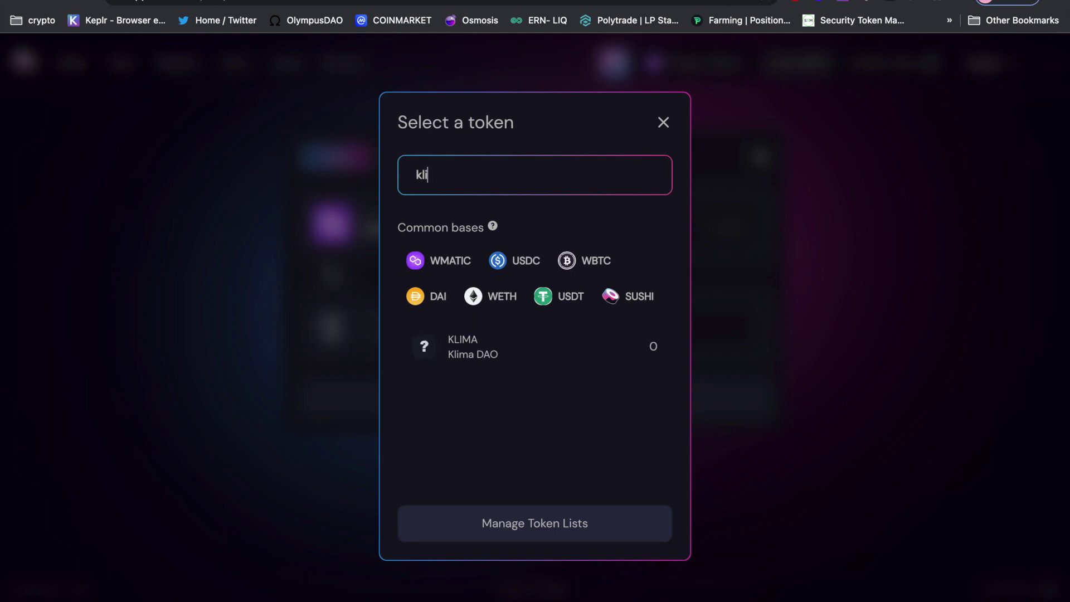
{"action": "left_click", "coordinate": [473, 347]}
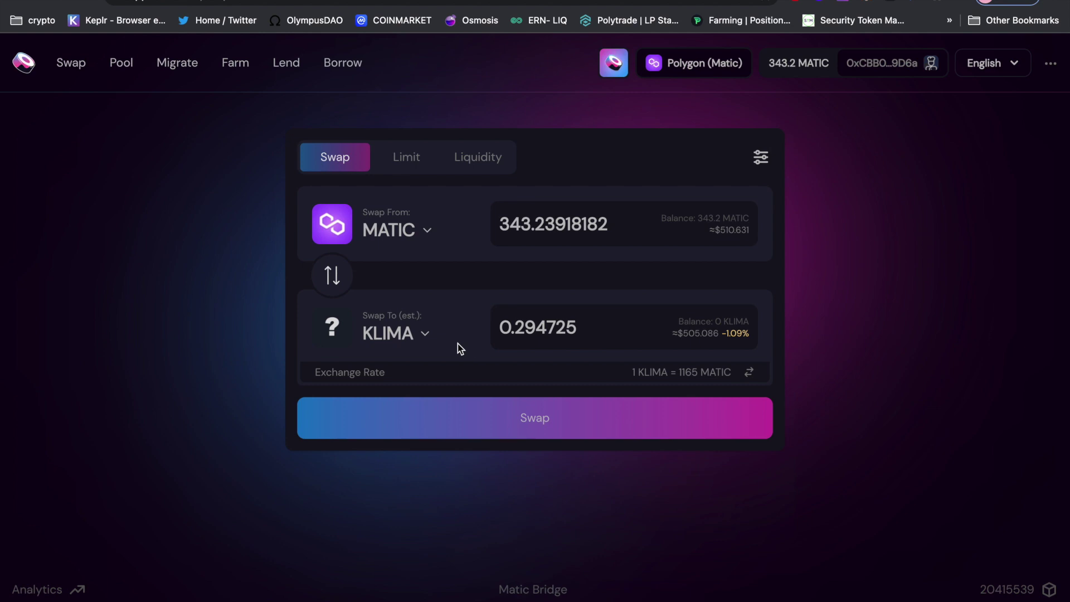
Step: Copy Klima DAO's Polygon contract address from CoinMarketCap and look it up in SushiSwap's token selection to verify KLIMA
{"action": "left_click", "coordinate": [419, 334]}
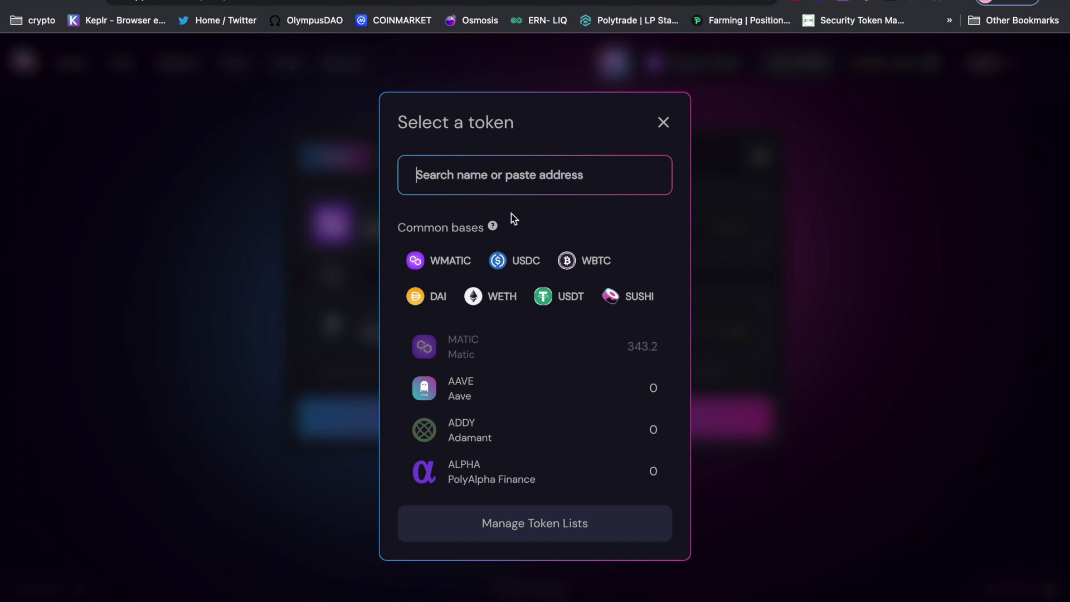
{"action": "key", "text": "ctrl+Tab"}
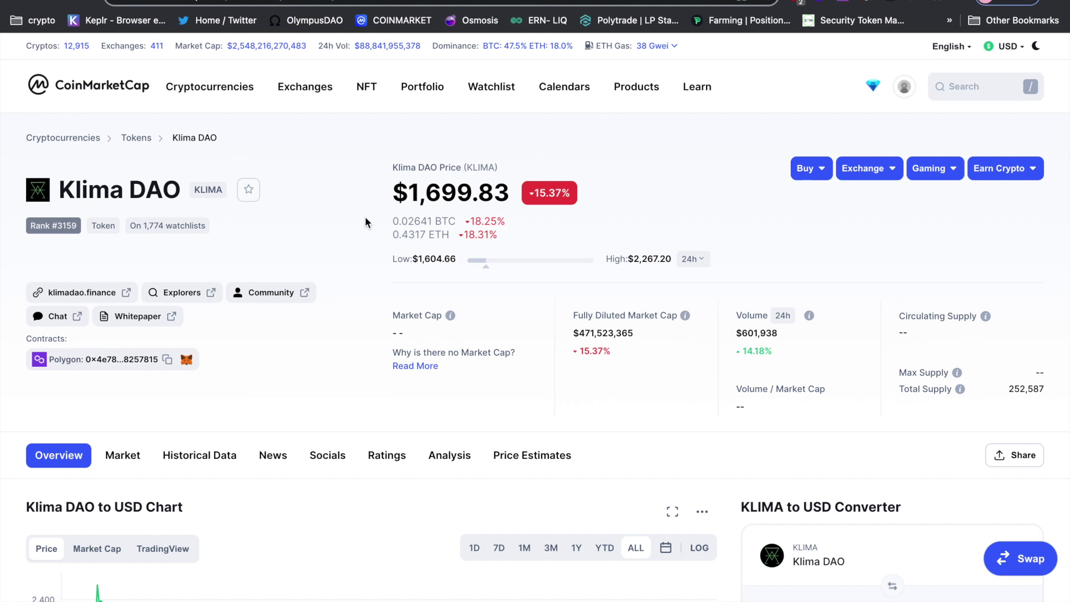
{"action": "scroll", "coordinate": [376, 323], "scroll_direction": "down", "scroll_amount": 1}
{"action": "scroll", "coordinate": [375, 322], "scroll_direction": "down", "scroll_amount": 1}
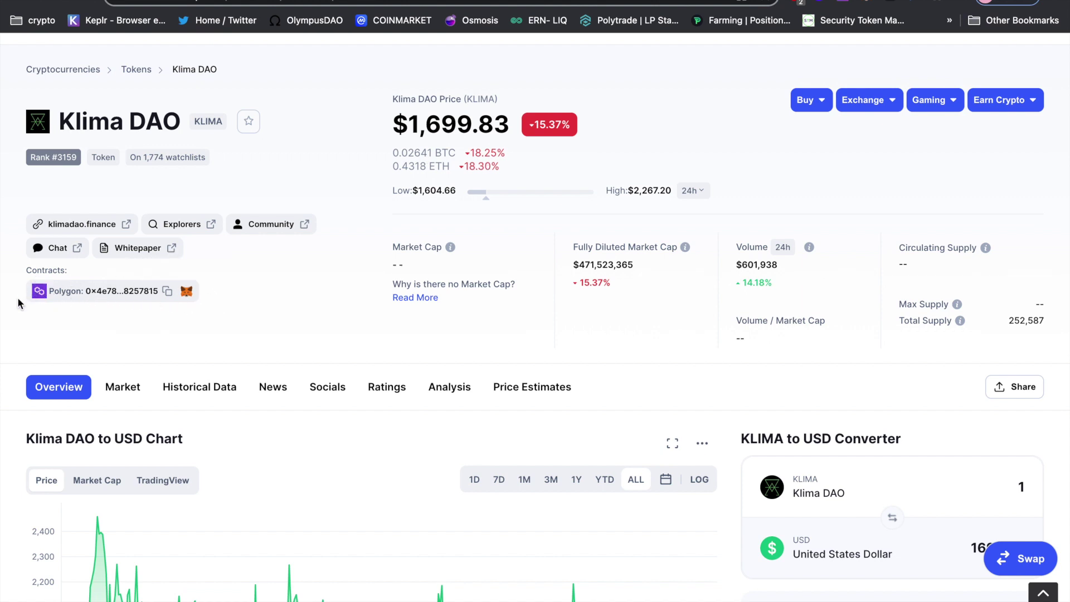
{"action": "left_click", "coordinate": [167, 291]}
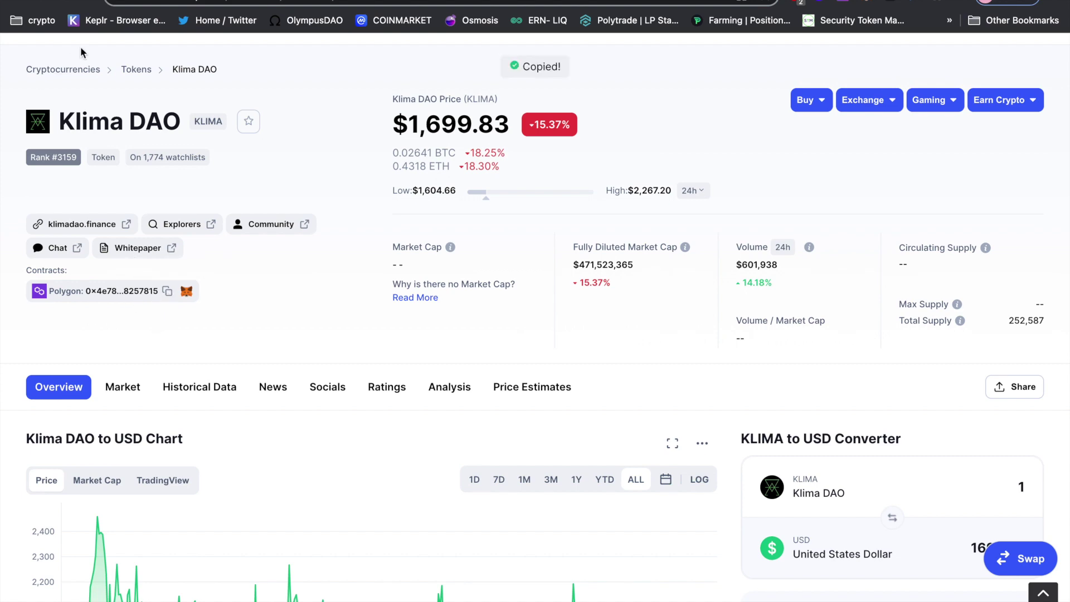
{"action": "key", "text": "ctrl+Tab"}
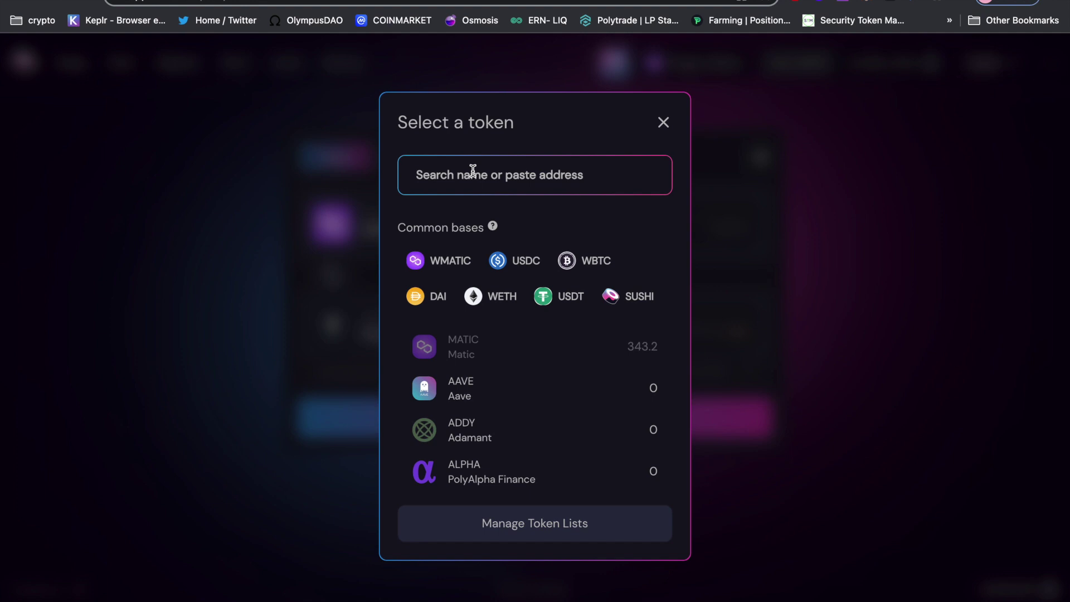
{"action": "key", "text": "super+v"}
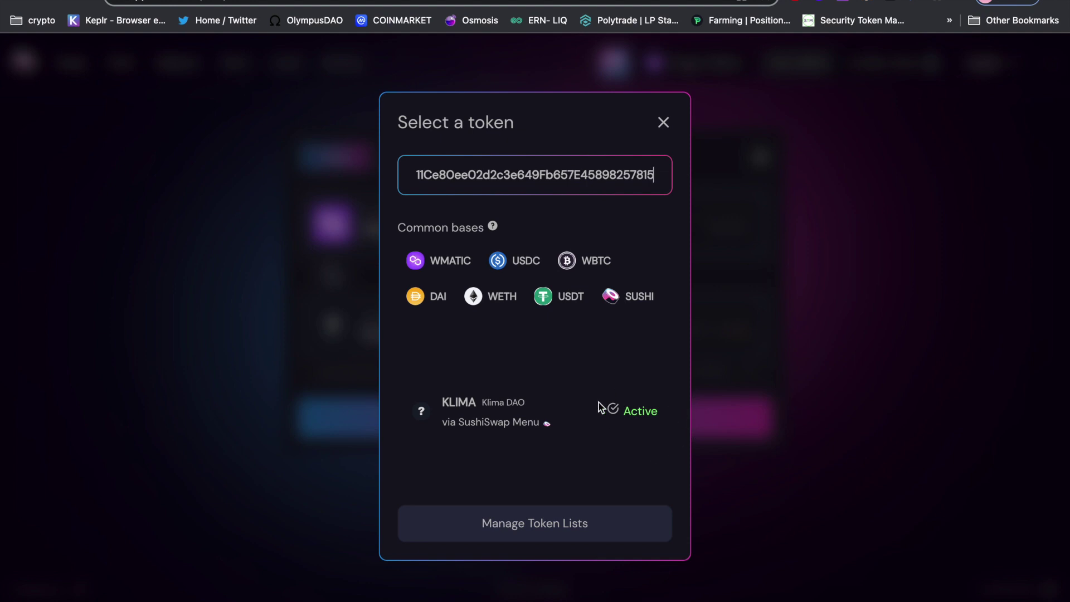
Step: Look at the token list management, then close the token selection without changing the chosen token
{"action": "left_click", "coordinate": [530, 523]}
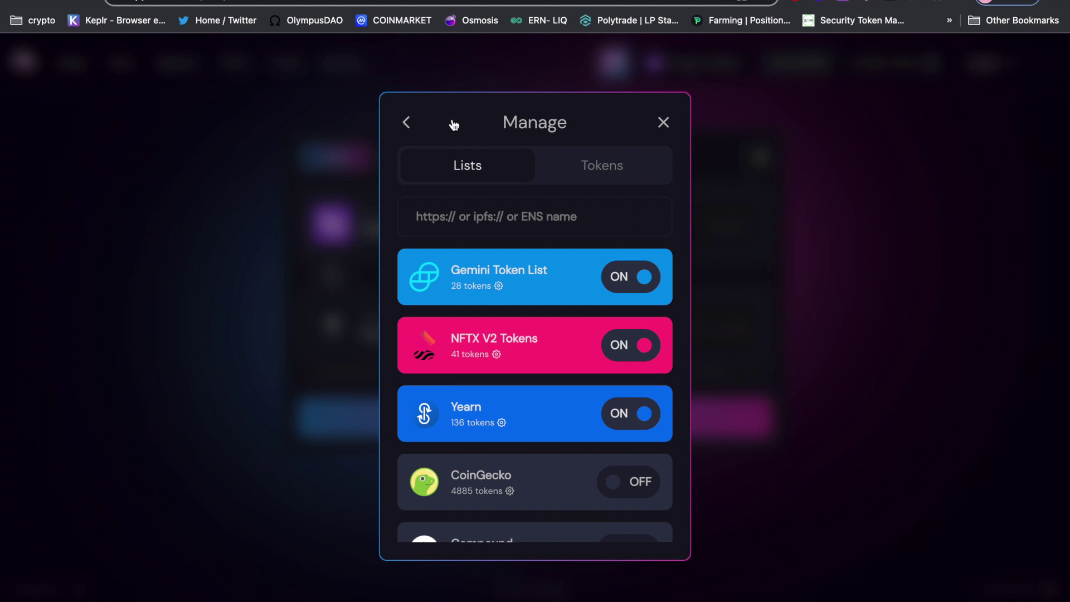
{"action": "left_click", "coordinate": [405, 121]}
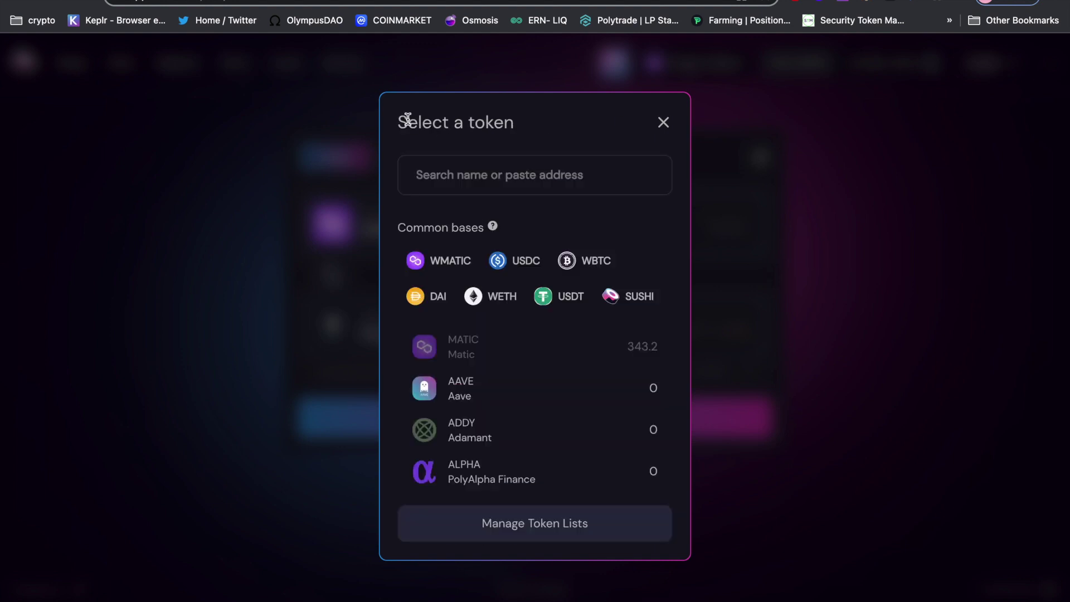
{"action": "left_click", "coordinate": [662, 124]}
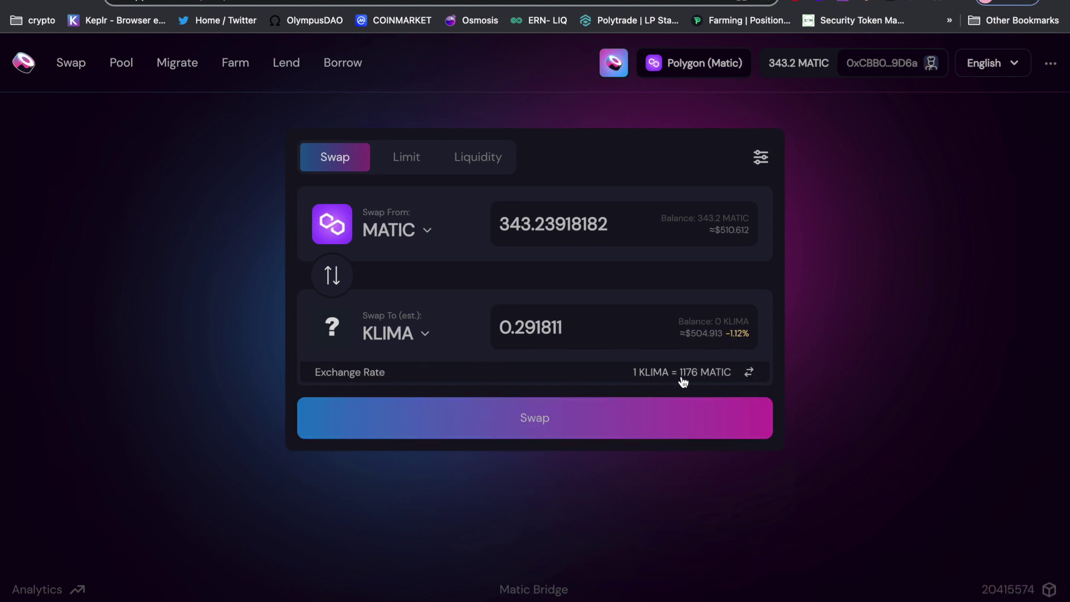
Step: Submit the MATIC to KLIMA swap on SushiSwap and confirm the transaction in MetaMask
{"action": "left_click", "coordinate": [527, 420]}
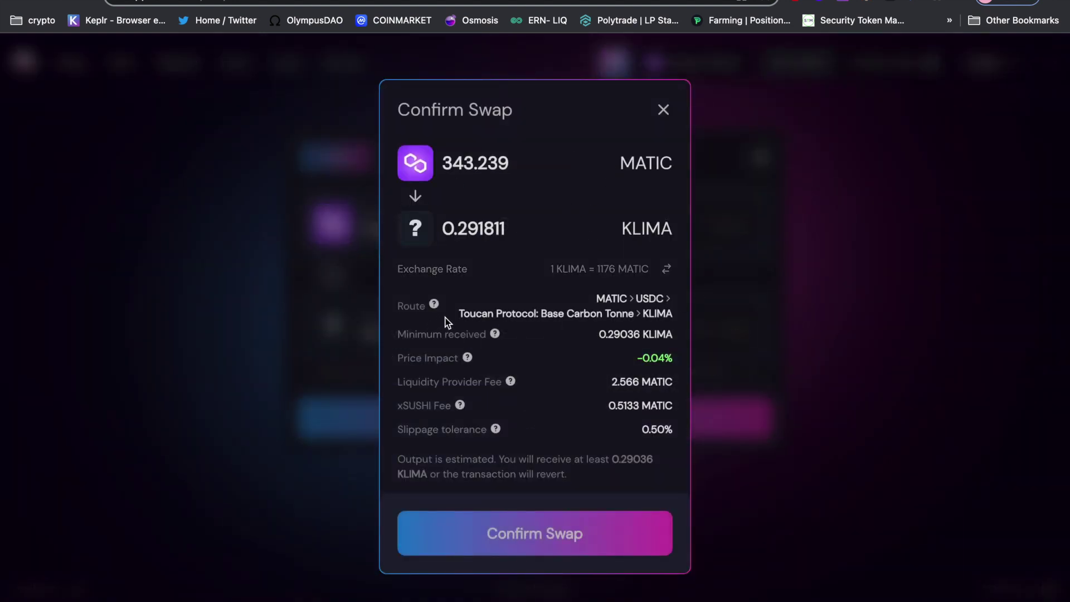
{"action": "left_click", "coordinate": [538, 533]}
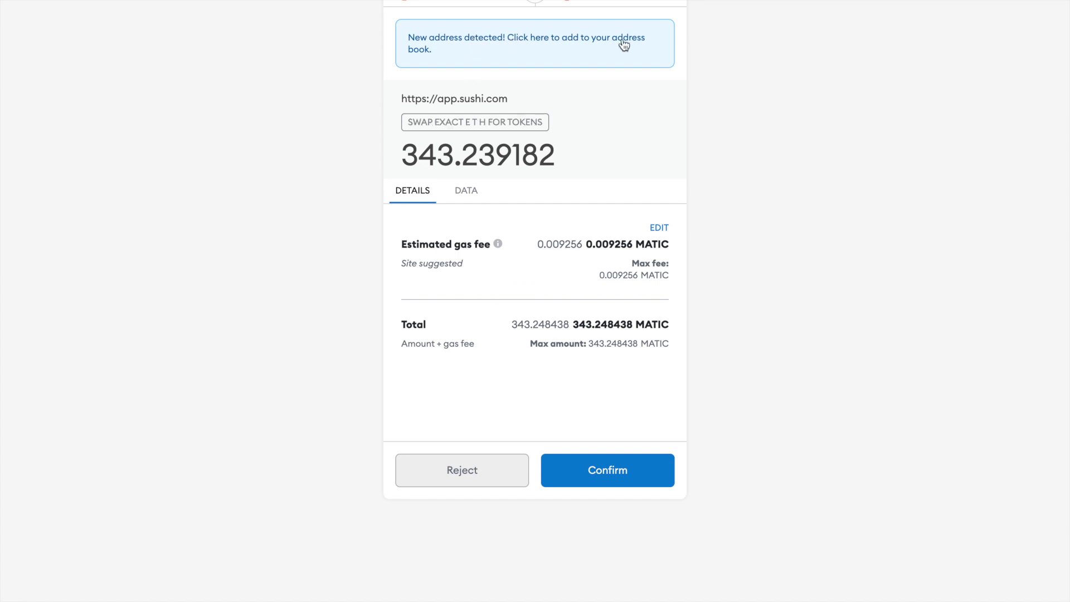
{"action": "left_click", "coordinate": [604, 468]}
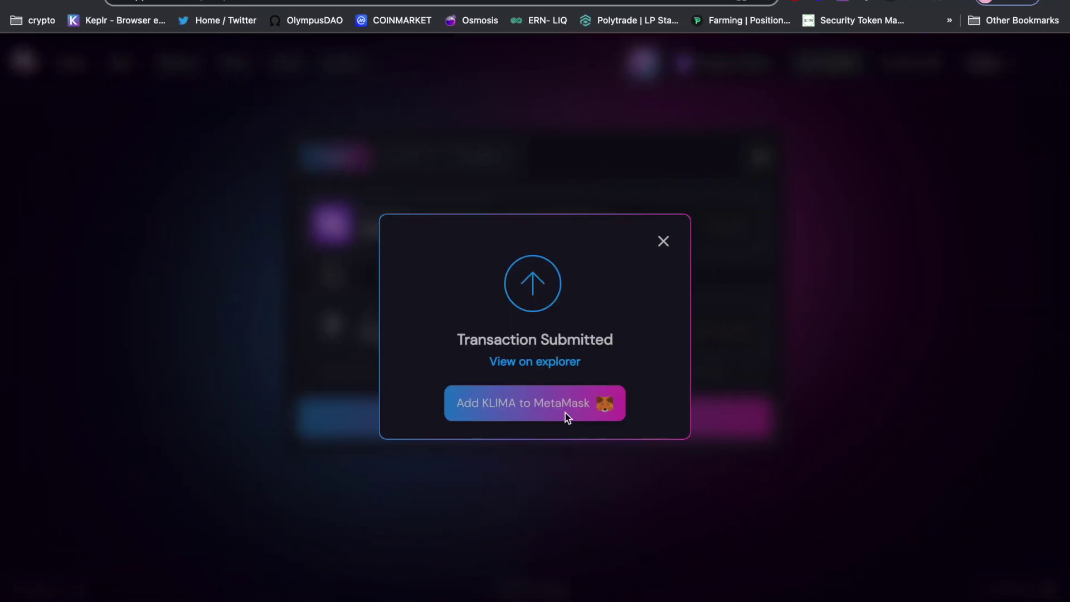
Step: Add the KLIMA token to MetaMask and close the transaction dialog
{"action": "left_click", "coordinate": [515, 409]}
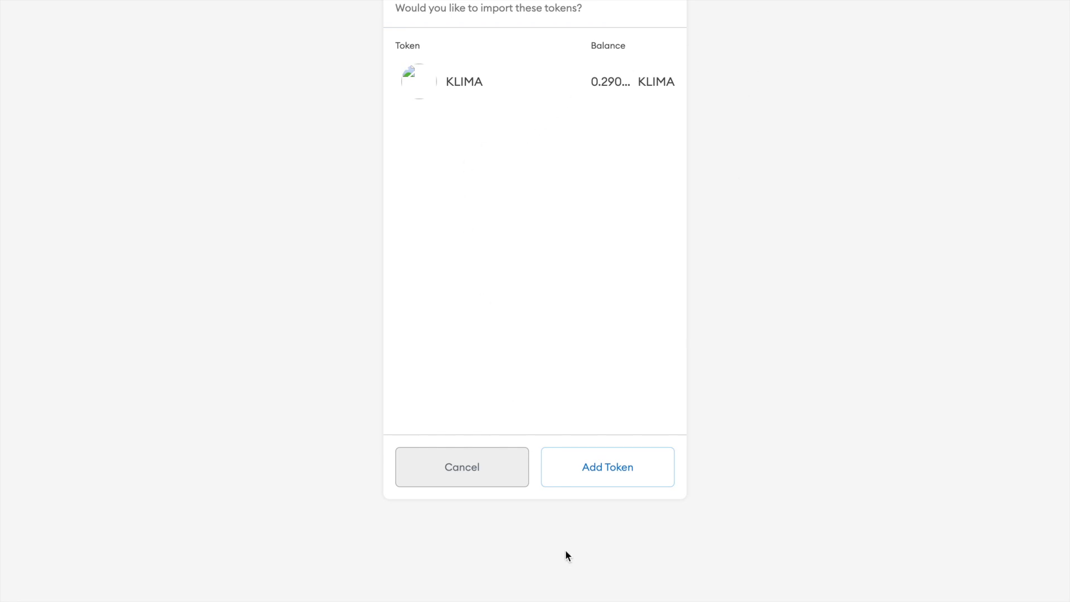
{"action": "left_click", "coordinate": [599, 467]}
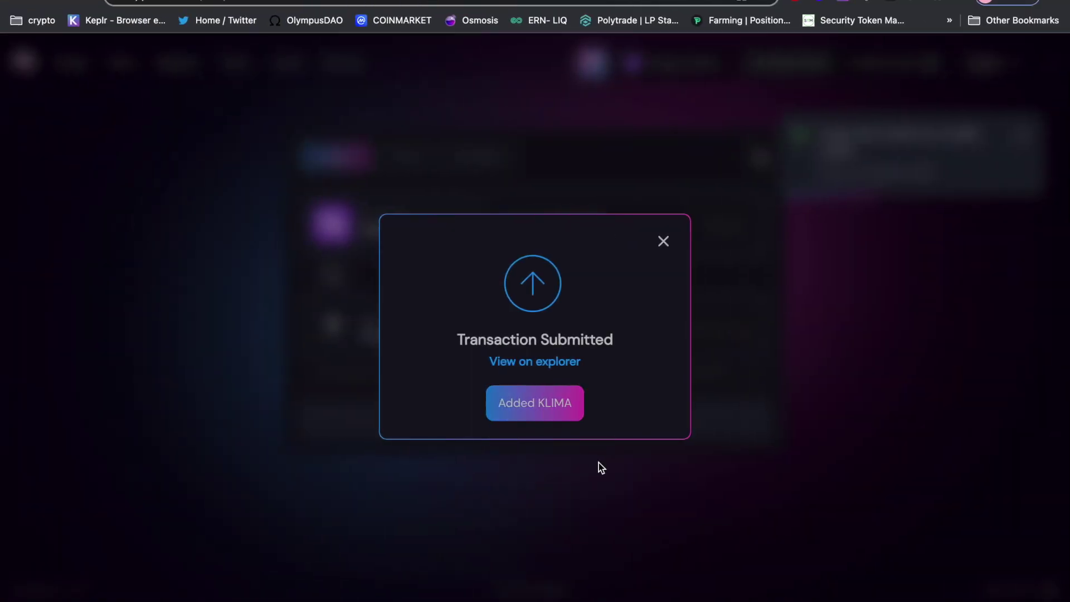
{"action": "left_click", "coordinate": [669, 242]}
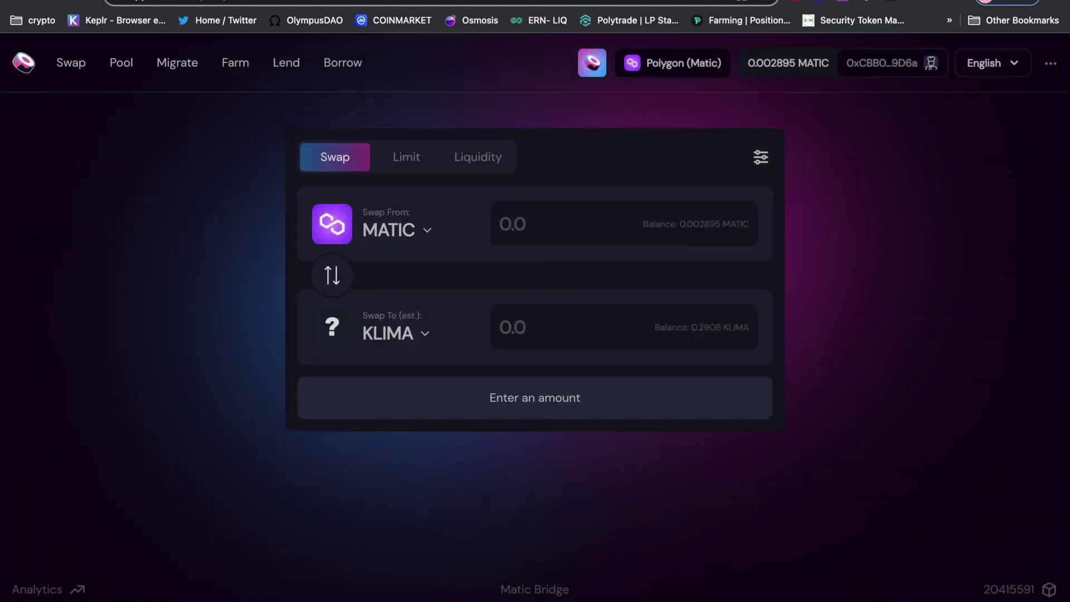
Step: Check the asset list in MetaMask for the swapped KLIMA
{"action": "left_click", "coordinate": [865, 3]}
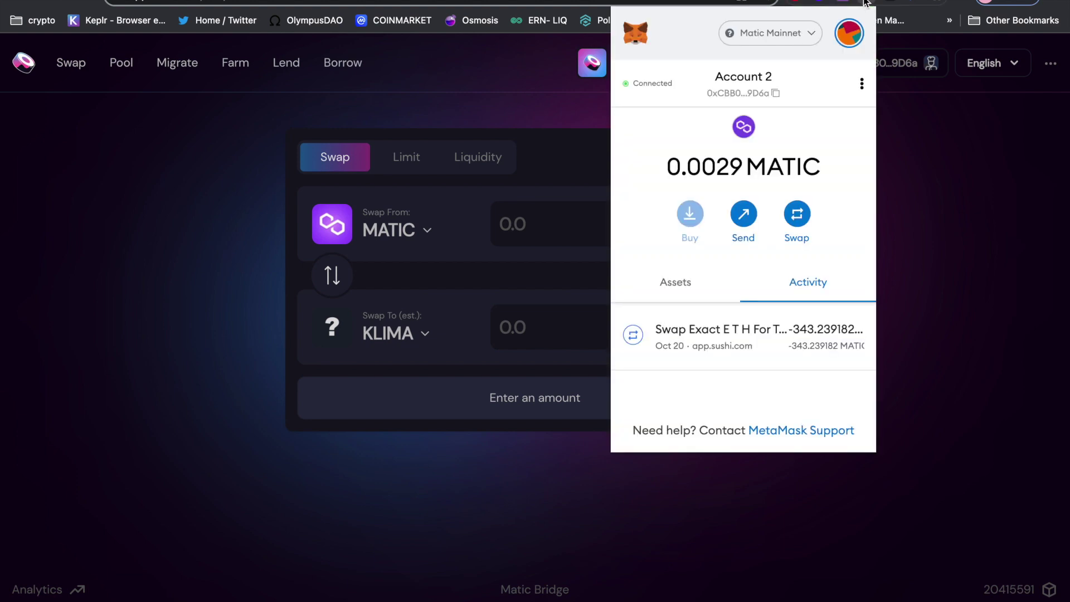
{"action": "left_click", "coordinate": [684, 285]}
{"action": "scroll", "coordinate": [791, 324], "scroll_direction": "down", "scroll_amount": 3}
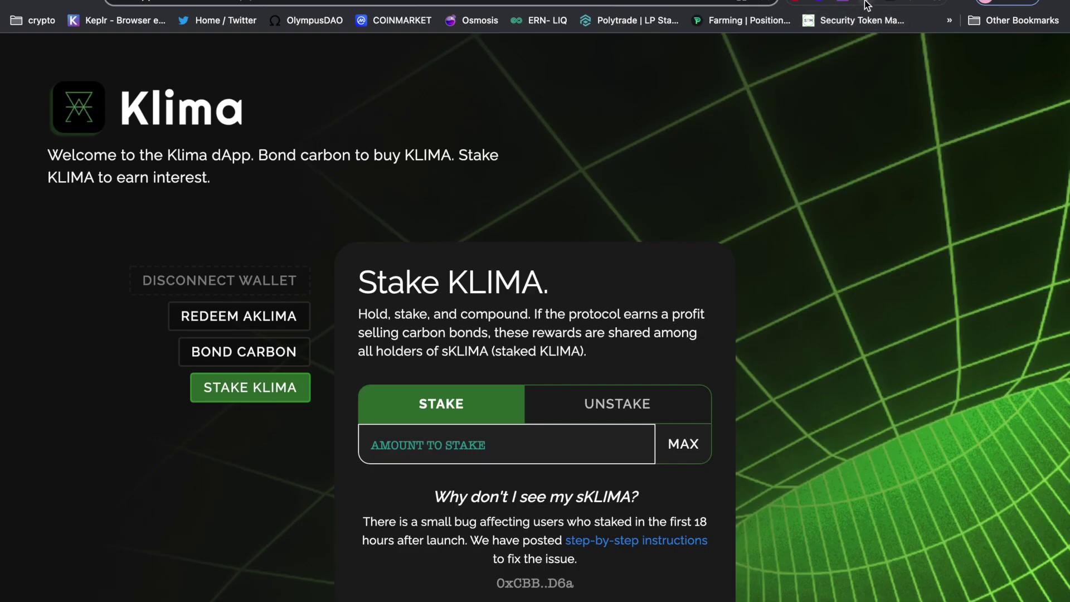
Step: Review the MATIC and KLIMA balances in MetaMask from the Klima staking page, then close the wallet
{"action": "left_click", "coordinate": [867, 5]}
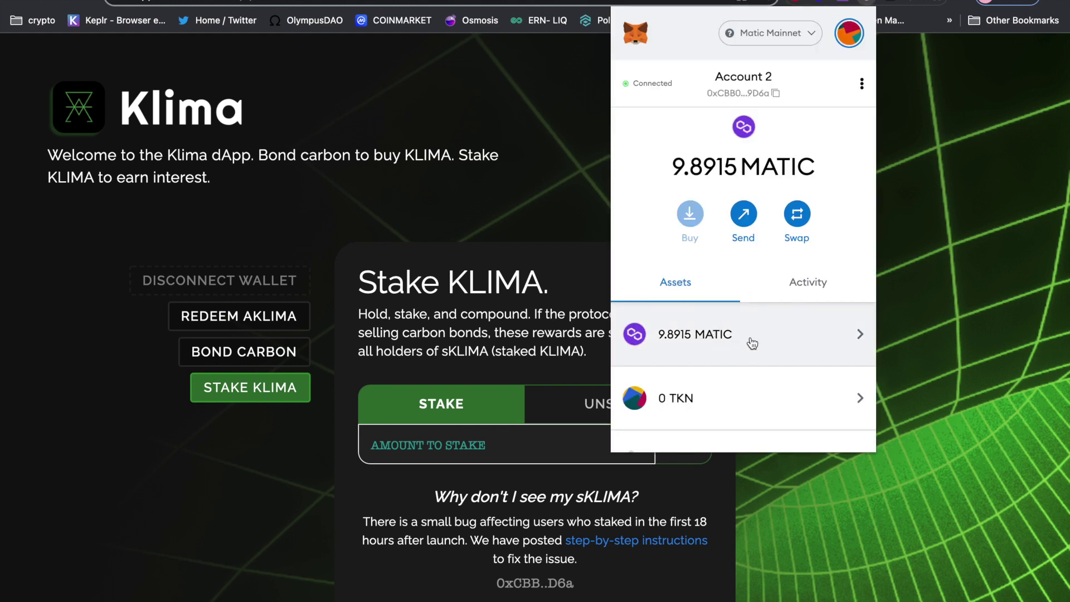
{"action": "scroll", "coordinate": [747, 343], "scroll_direction": "down", "scroll_amount": 3}
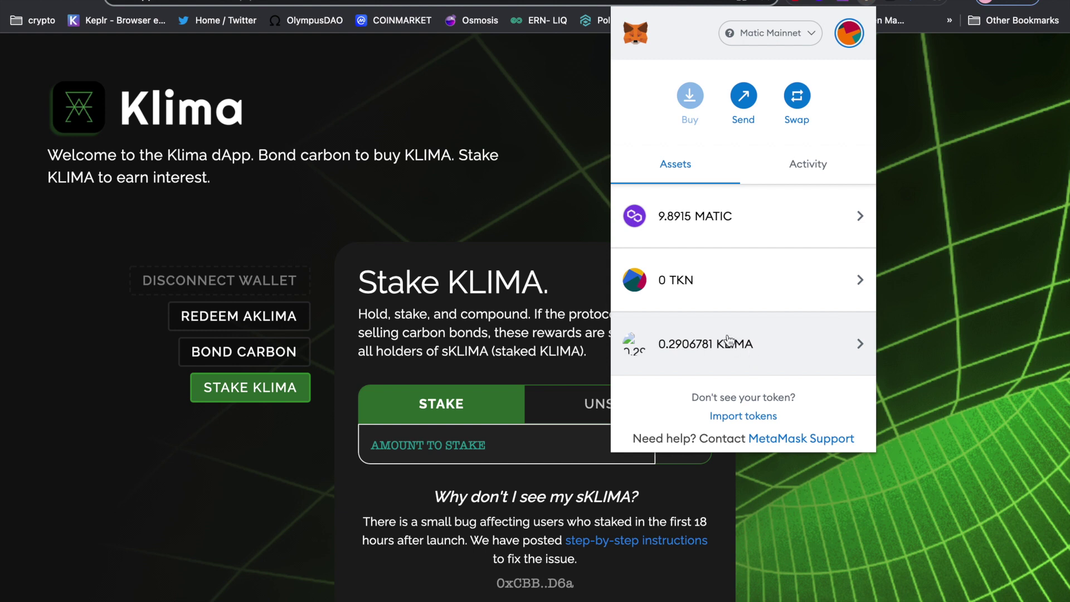
{"action": "left_click", "coordinate": [546, 194]}
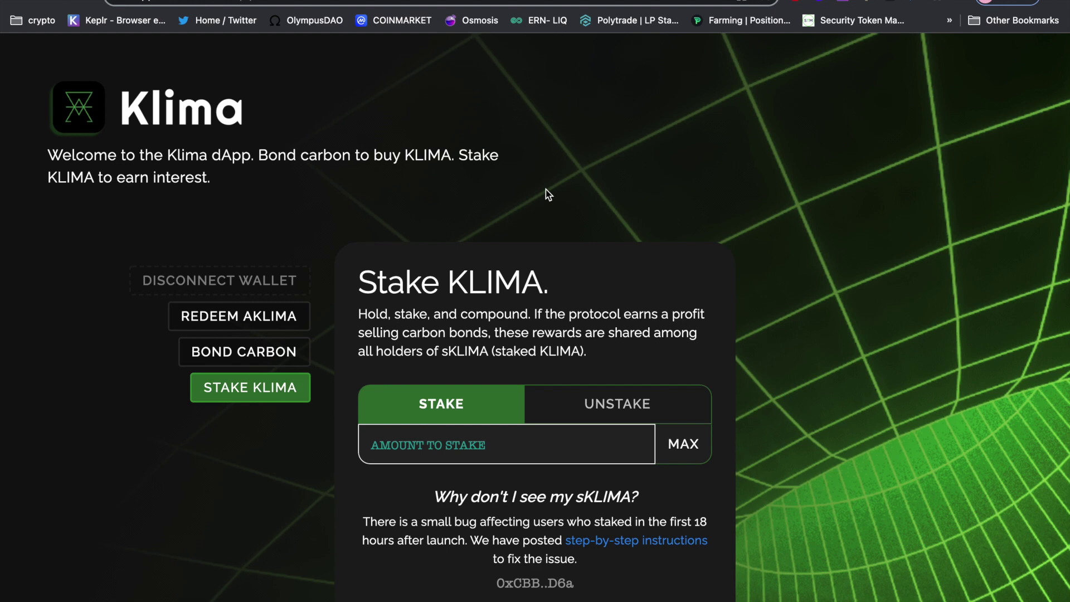
Step: Set the amount to stake to the maximum, 0.2906781 KLIMA, and review the balance, rebase, ROI and APY details
{"action": "left_click", "coordinate": [685, 444]}
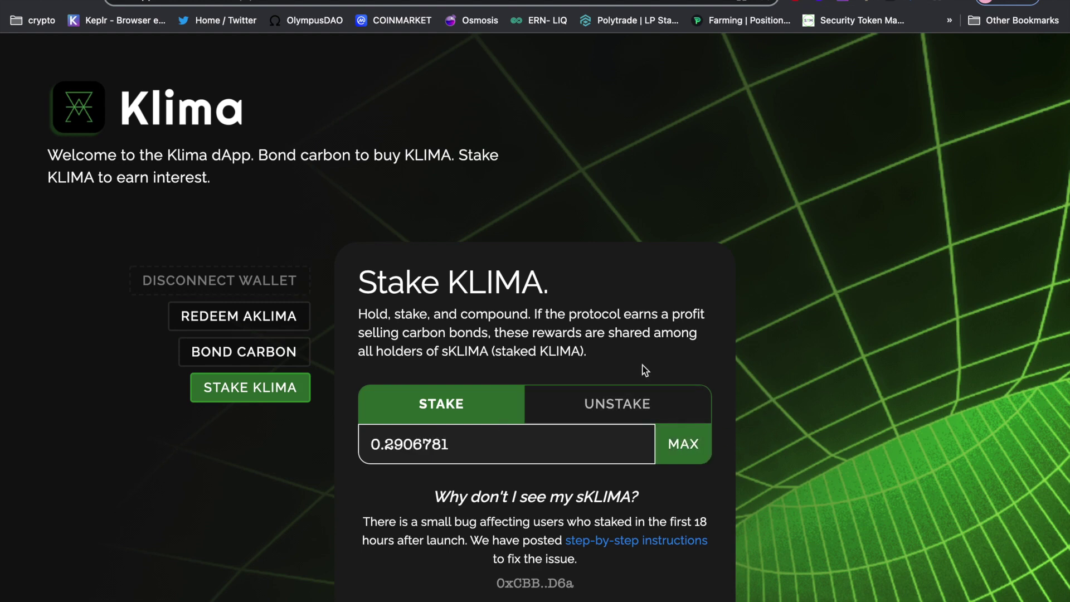
{"action": "scroll", "coordinate": [806, 333], "scroll_direction": "down", "scroll_amount": 2}
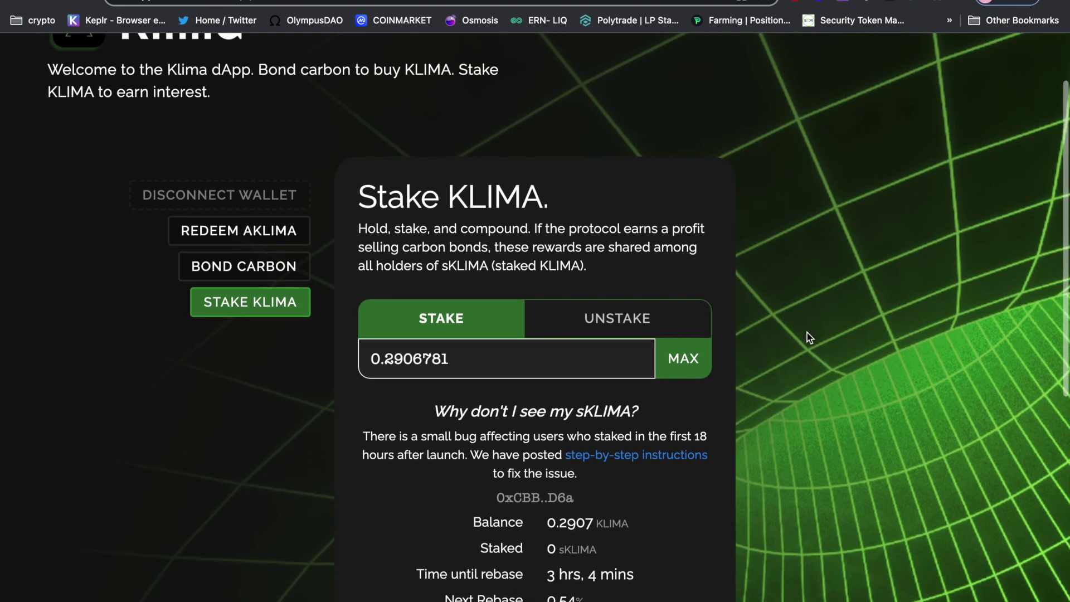
{"action": "scroll", "coordinate": [803, 334], "scroll_direction": "down", "scroll_amount": 2}
{"action": "scroll", "coordinate": [856, 368], "scroll_direction": "down", "scroll_amount": 1}
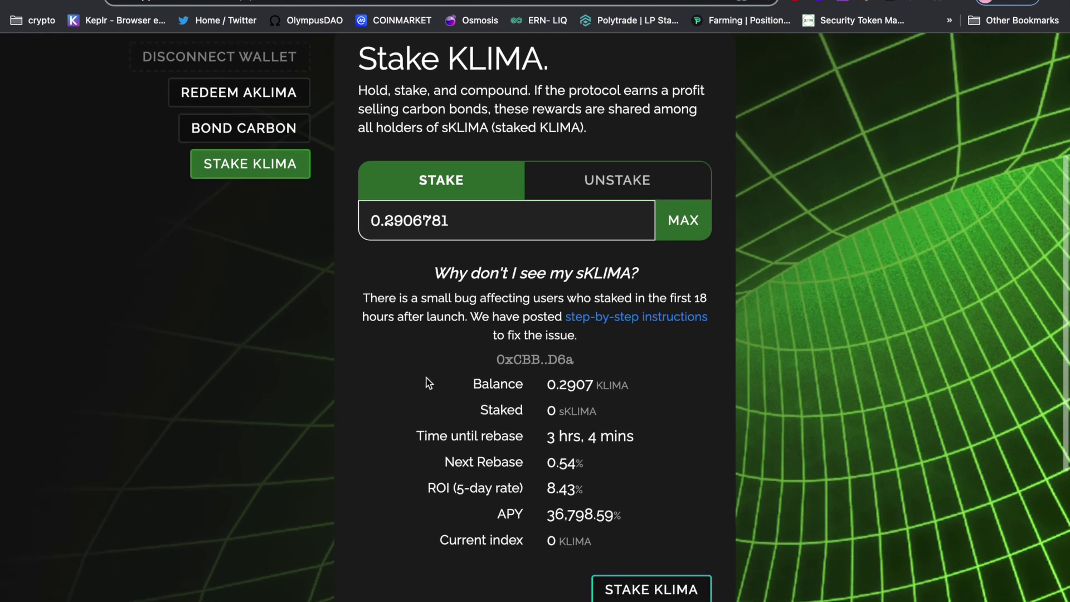
{"action": "scroll", "coordinate": [737, 410], "scroll_direction": "down", "scroll_amount": 1}
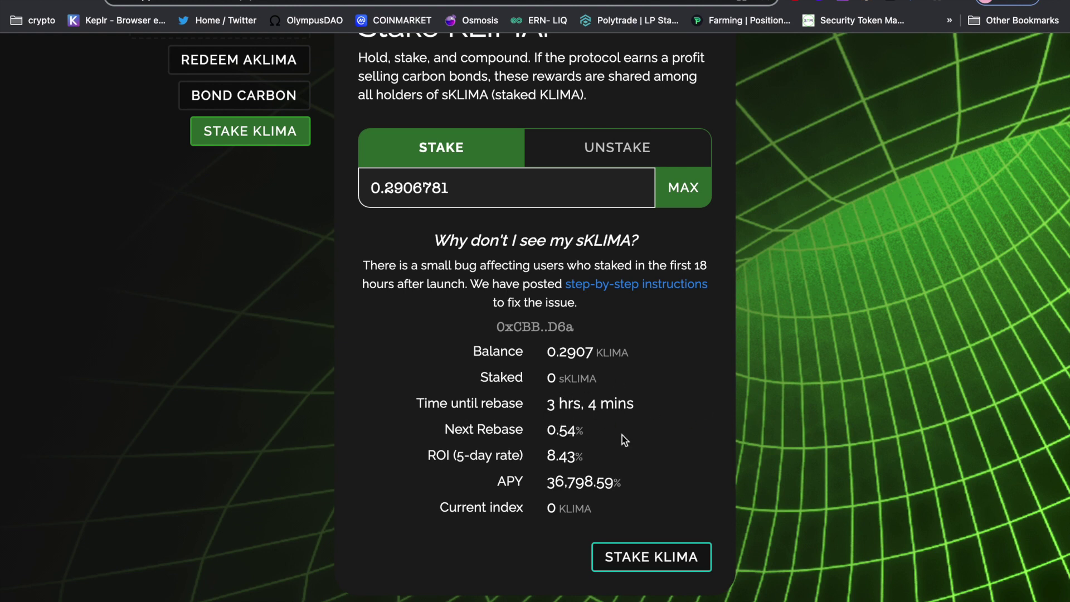
{"action": "scroll", "coordinate": [624, 435], "scroll_direction": "down", "scroll_amount": 1}
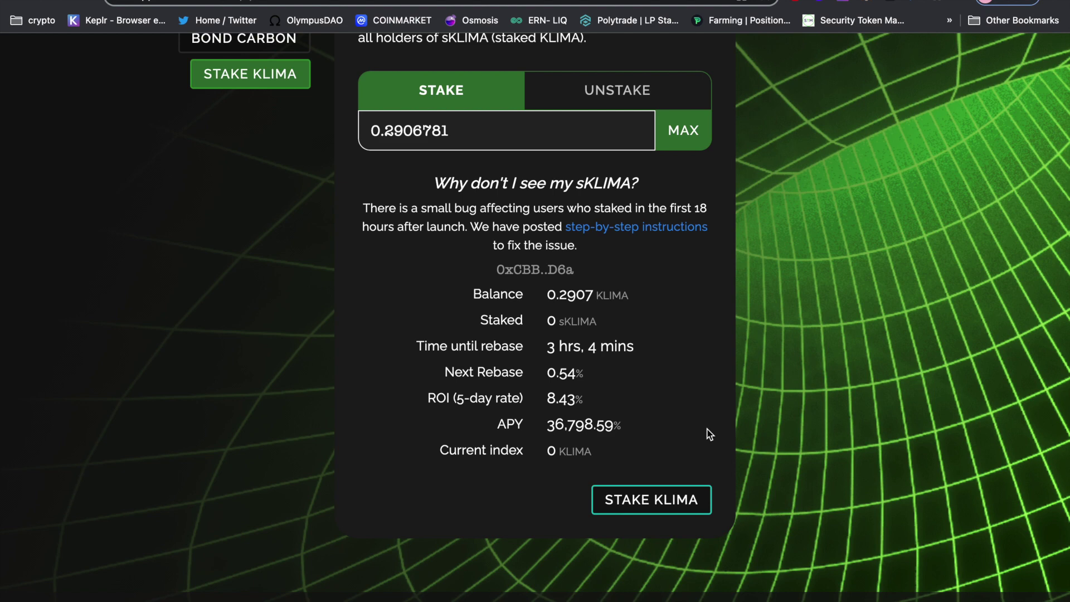